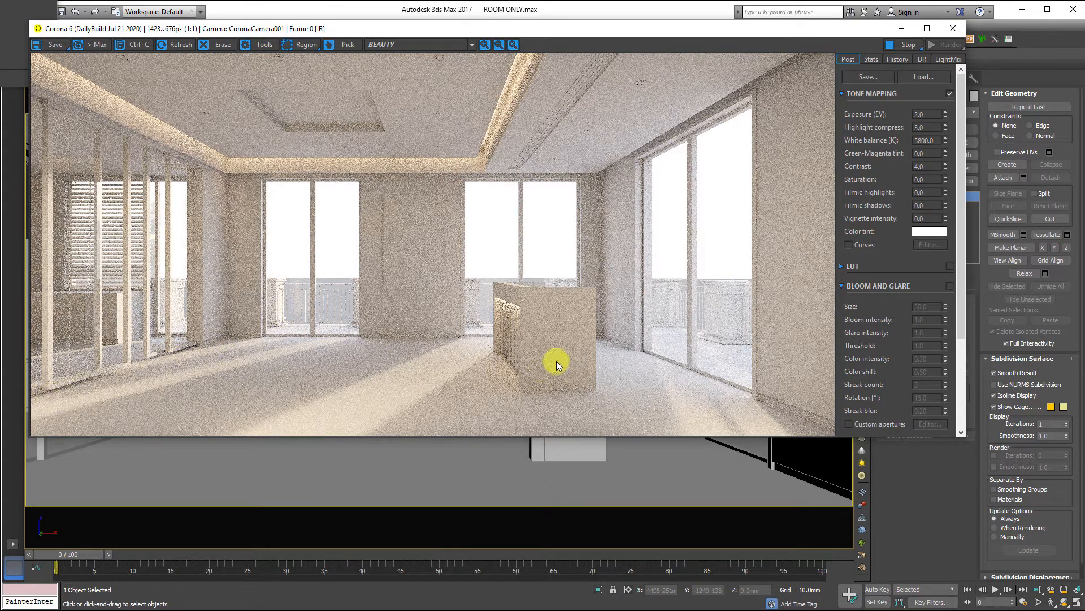
Step: Stop the interactive render, close its window and select the room's floor object
left_click(904, 44)
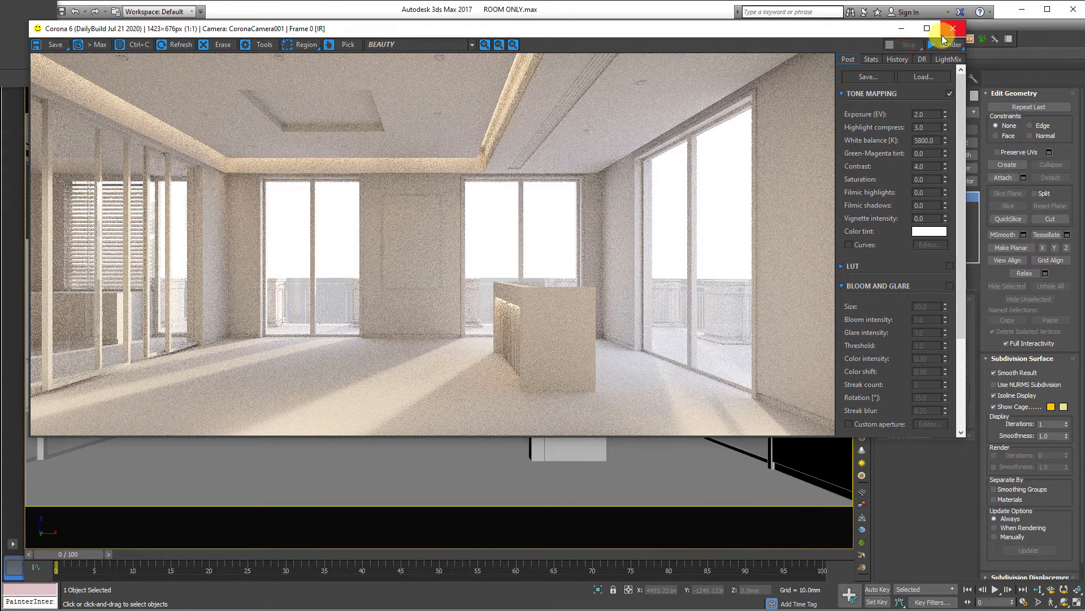
left_click(952, 29)
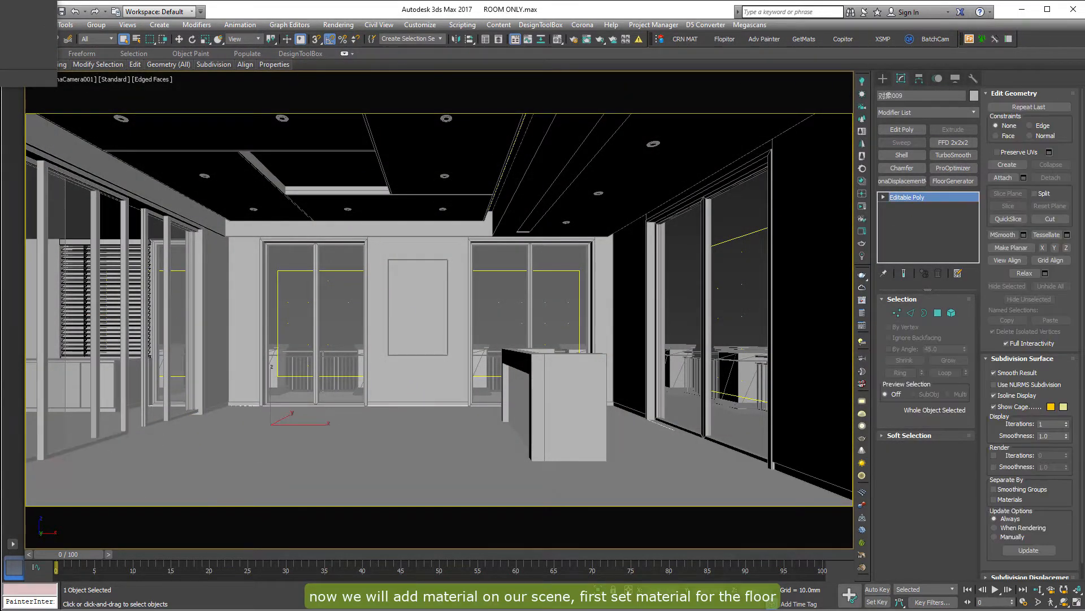
key("w")
left_click(303, 471)
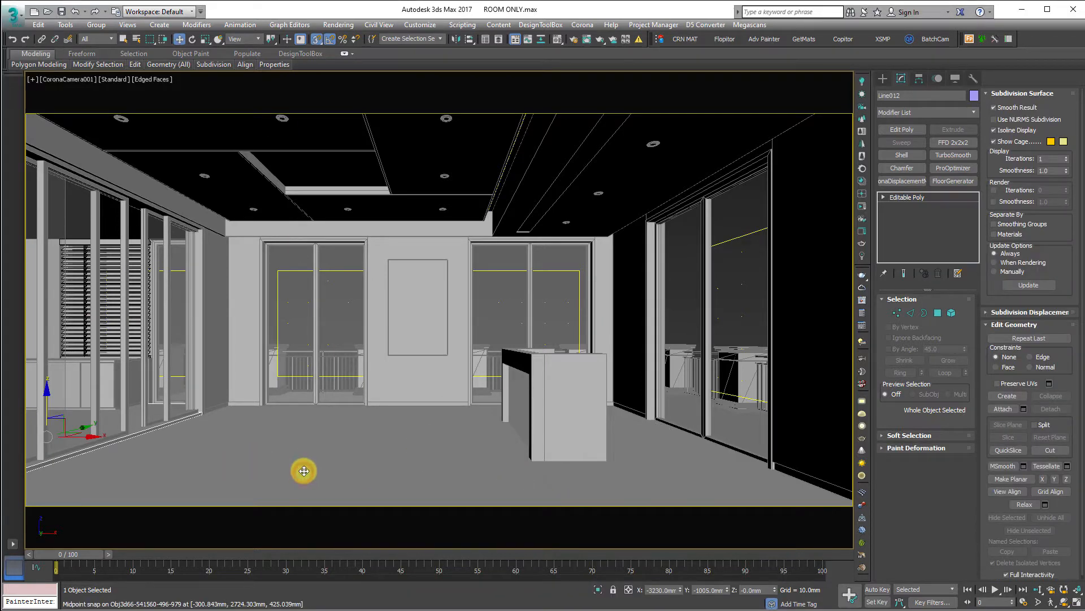
left_click(412, 446)
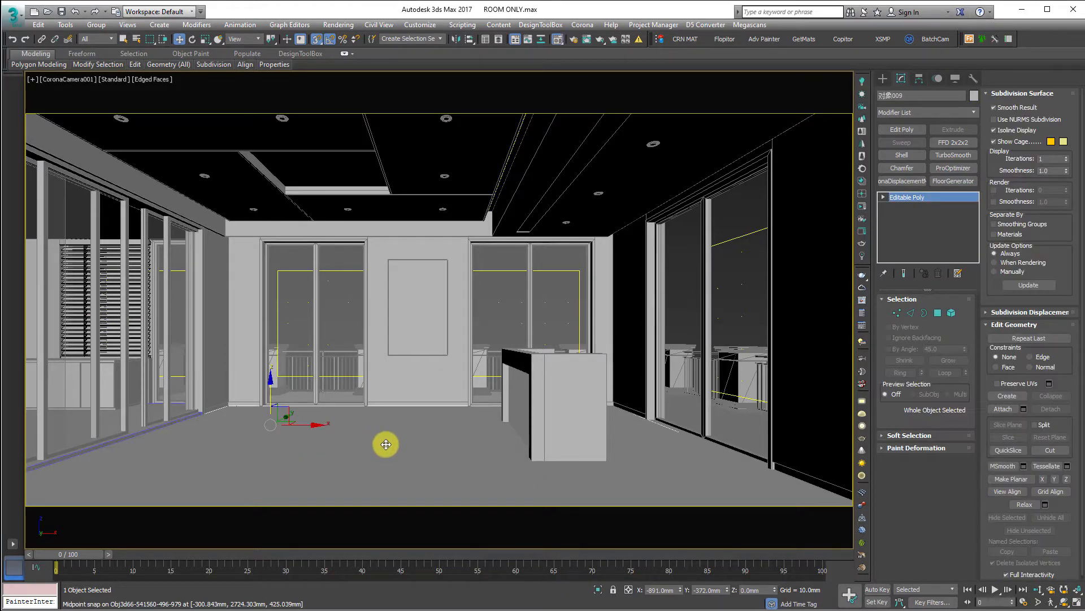
Step: Change the MARBLE material's type from Standard to CoronaMtl
key("m")
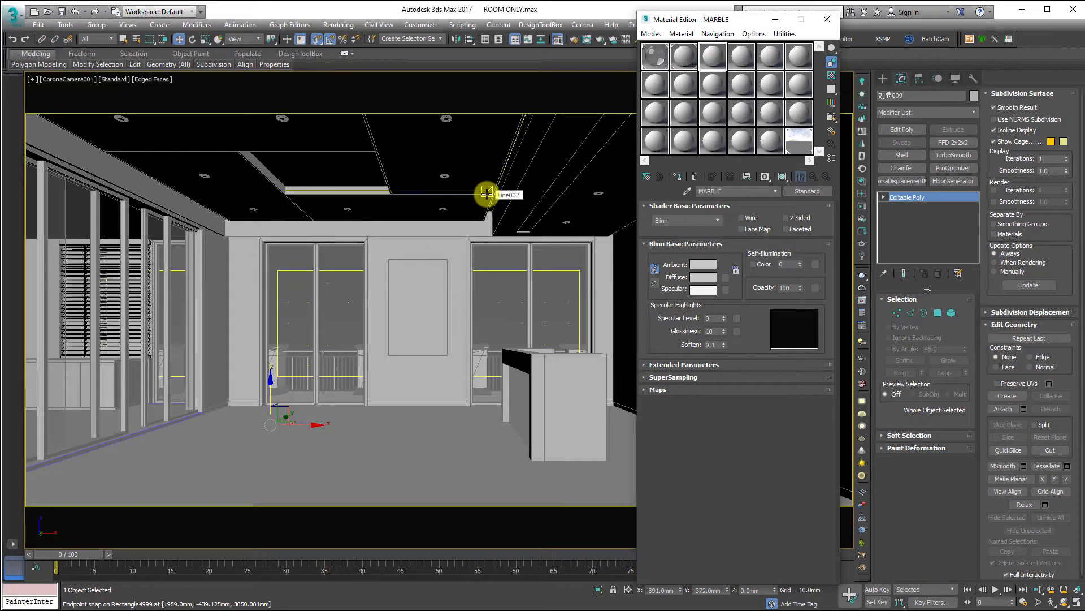
left_click(823, 192)
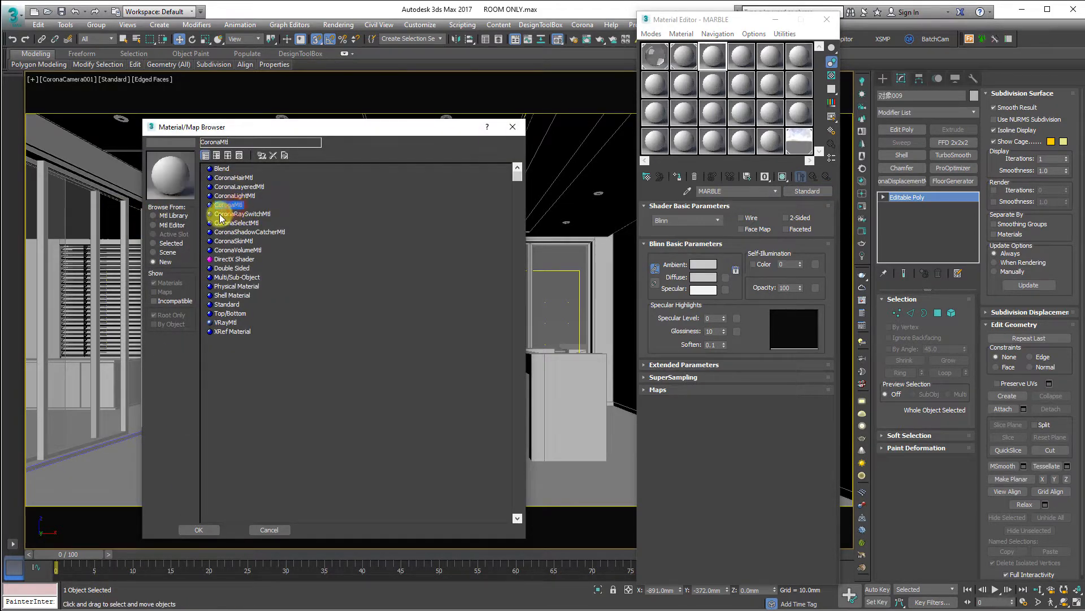
left_click(206, 531)
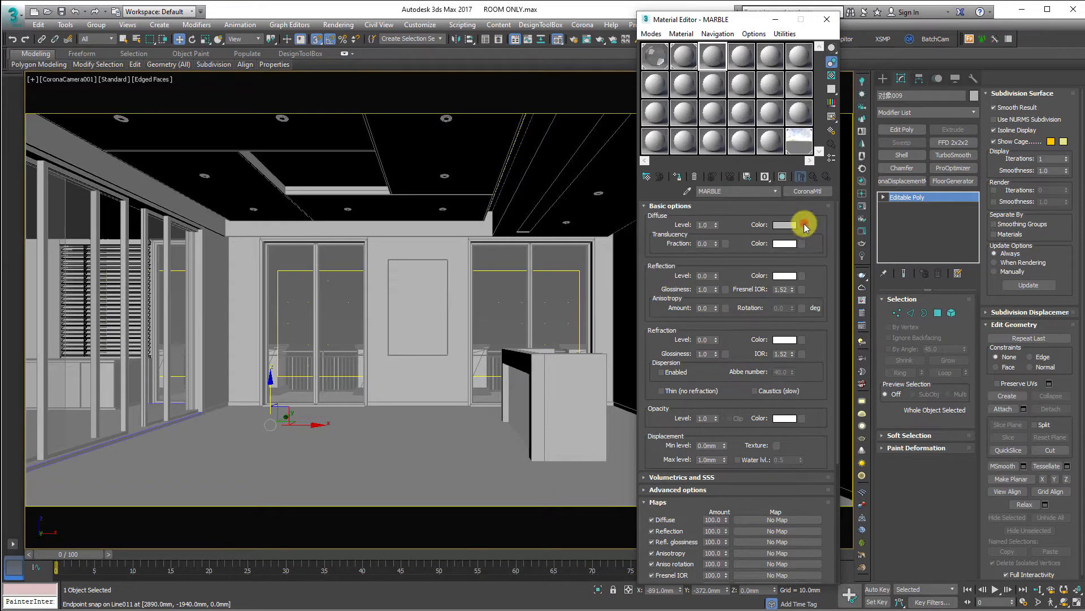
Step: Load the image 1 (1).jpeg from the dining apartment project's folder 6 as a bitmap in the material's diffuse color
left_click(805, 226)
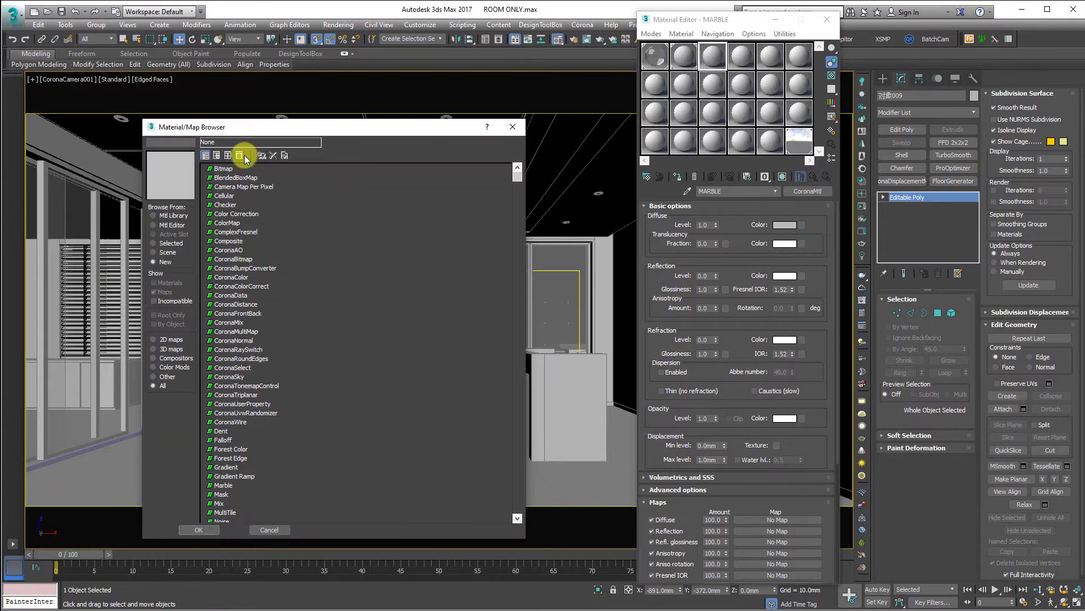
double_click(222, 169)
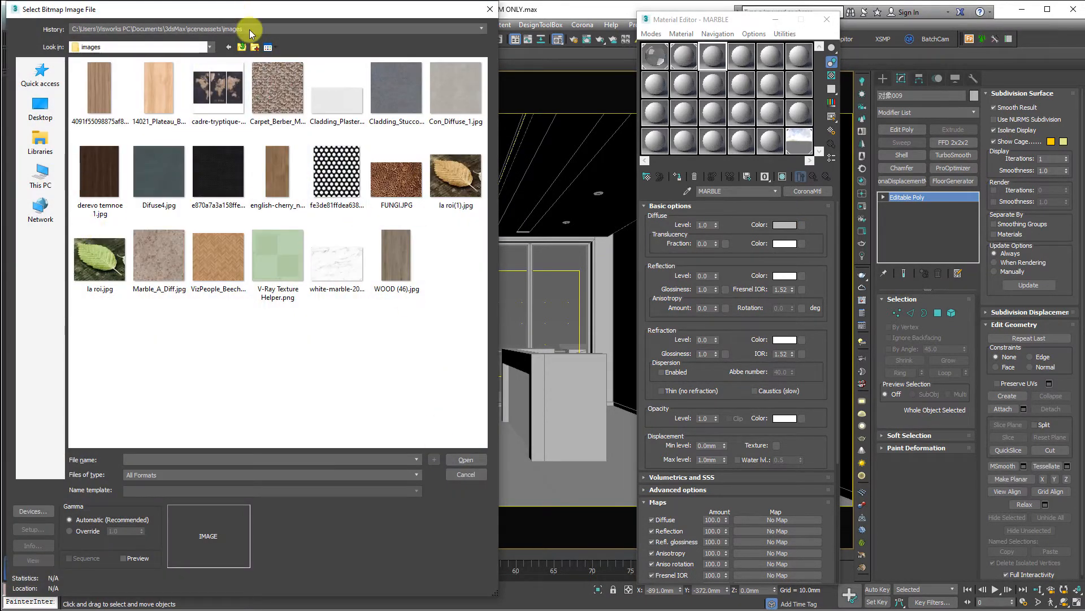
left_click(251, 32)
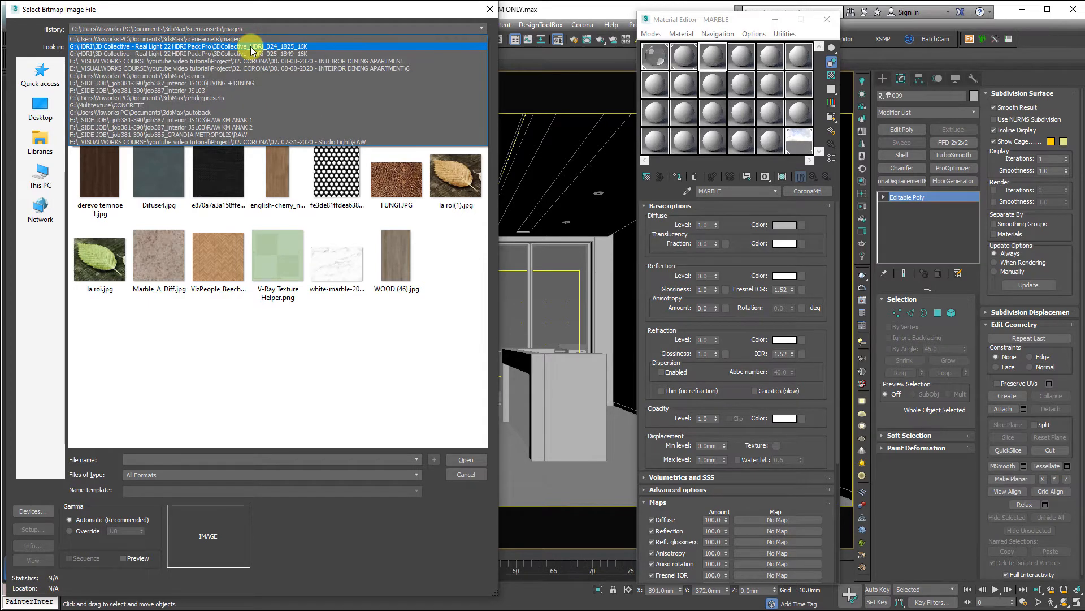
left_click(331, 68)
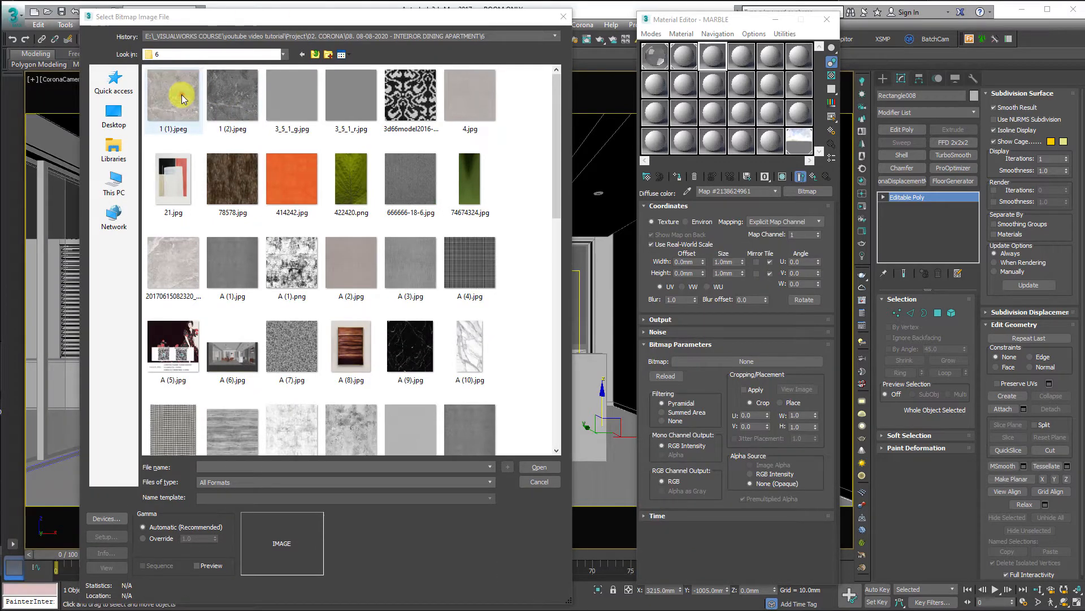
left_click(182, 100)
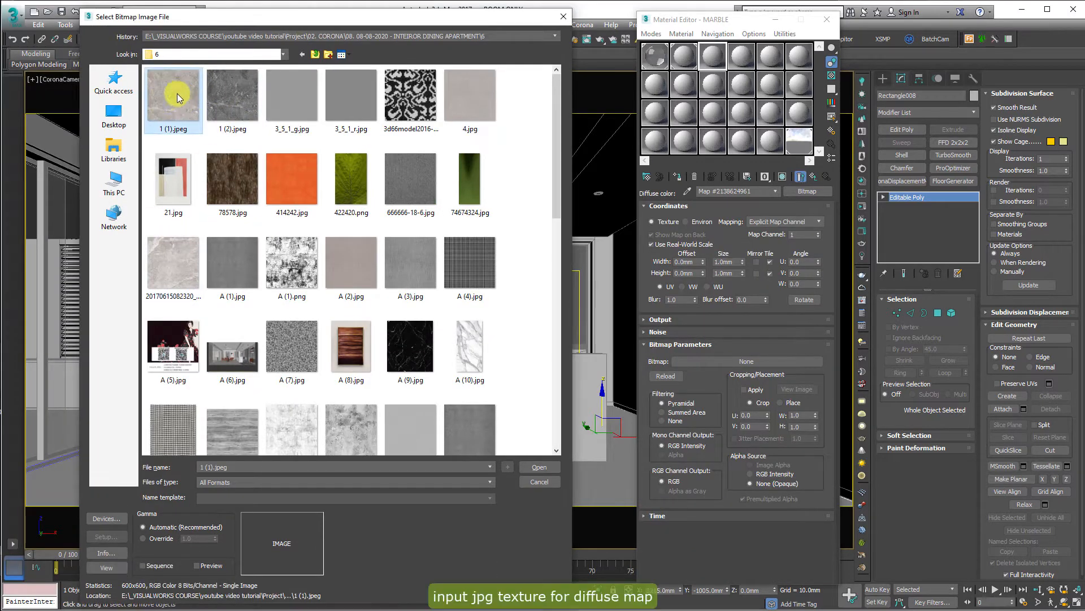
left_click(536, 468)
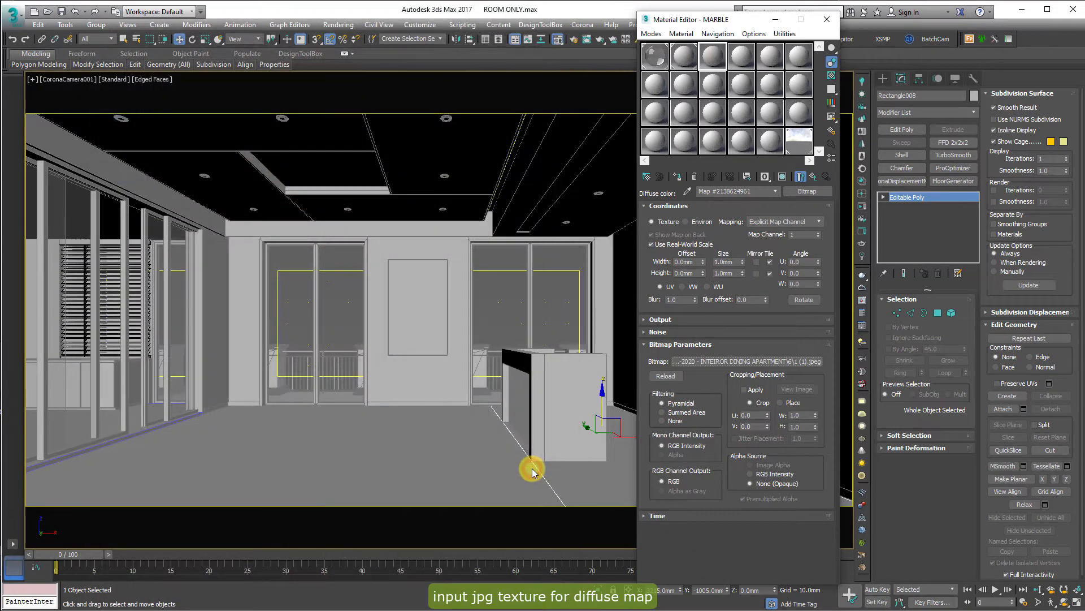
Step: Enable viewport display of the diffuse texture and assign the MARBLE material to the floor
left_click(782, 180)
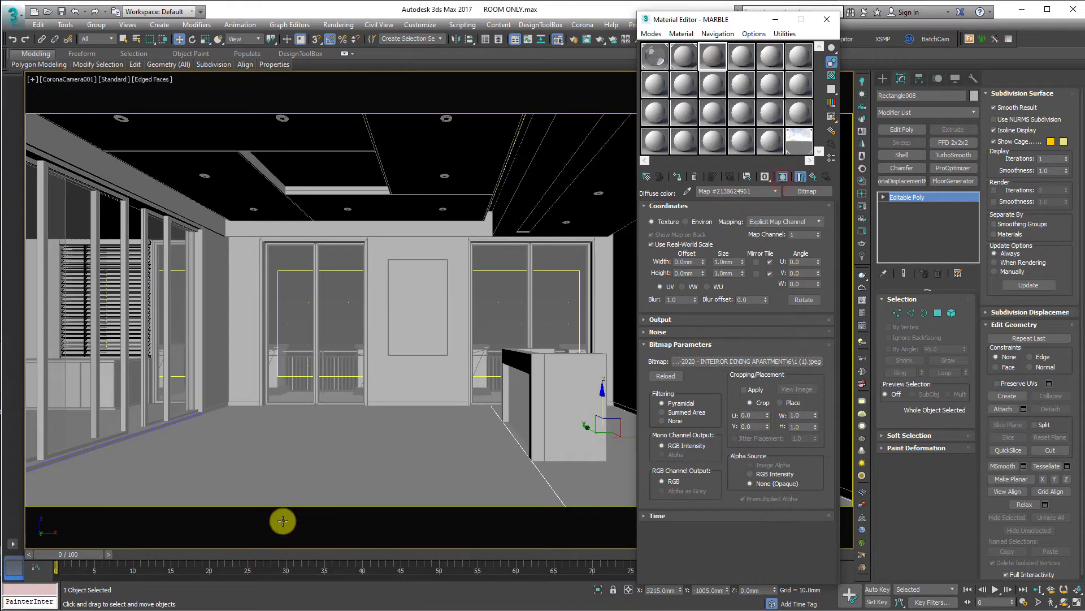
left_click(295, 478)
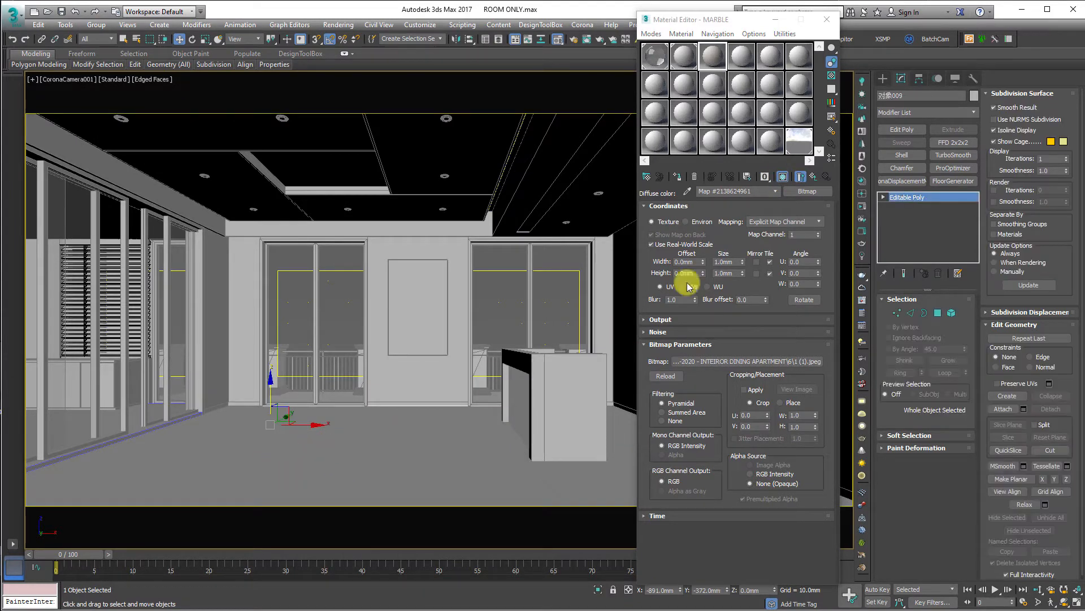
left_click(678, 180)
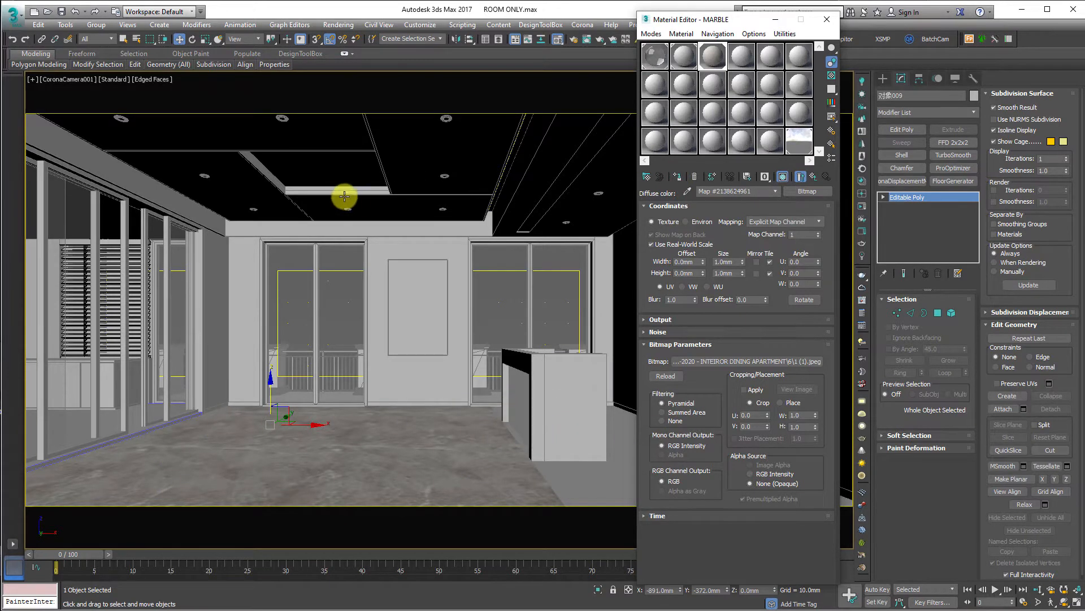
Step: Turn off real-world scale for the diffuse bitmap and open an enlarged preview of the material beside the editor
left_click(722, 54)
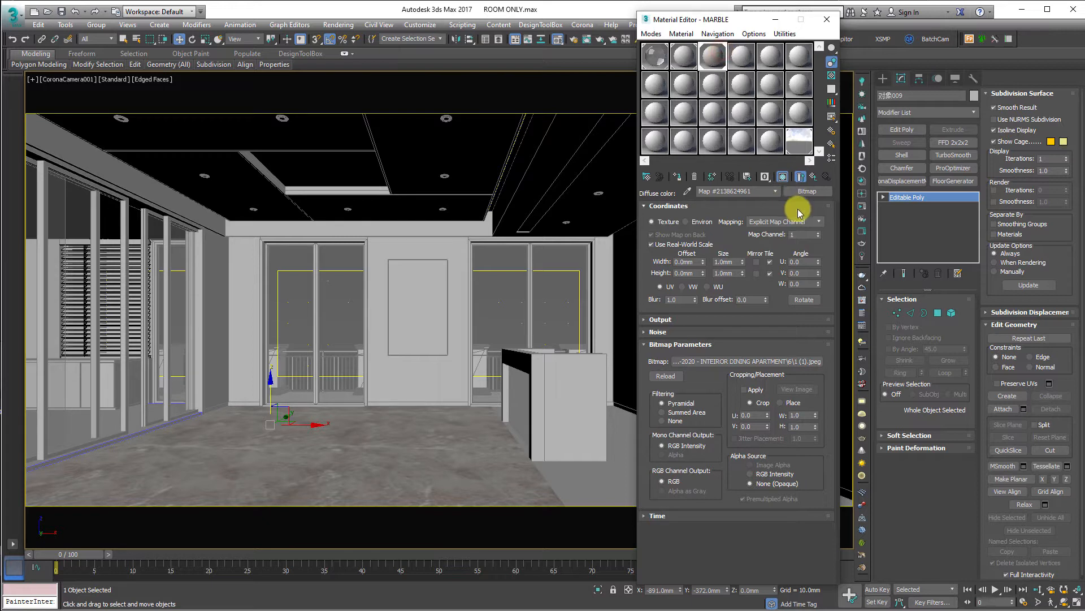
left_click(673, 245)
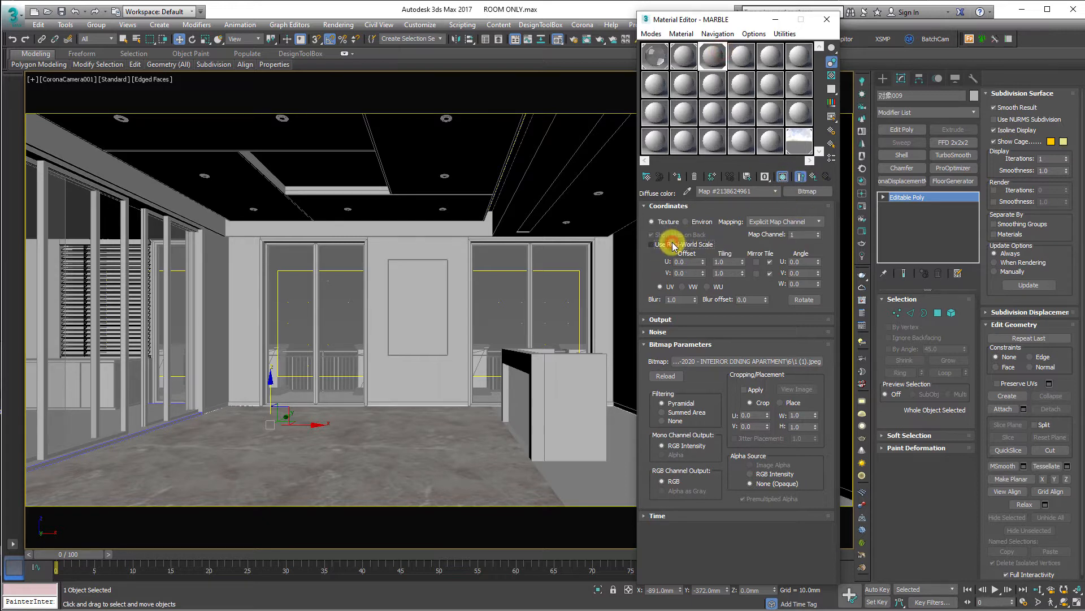
left_click(716, 55)
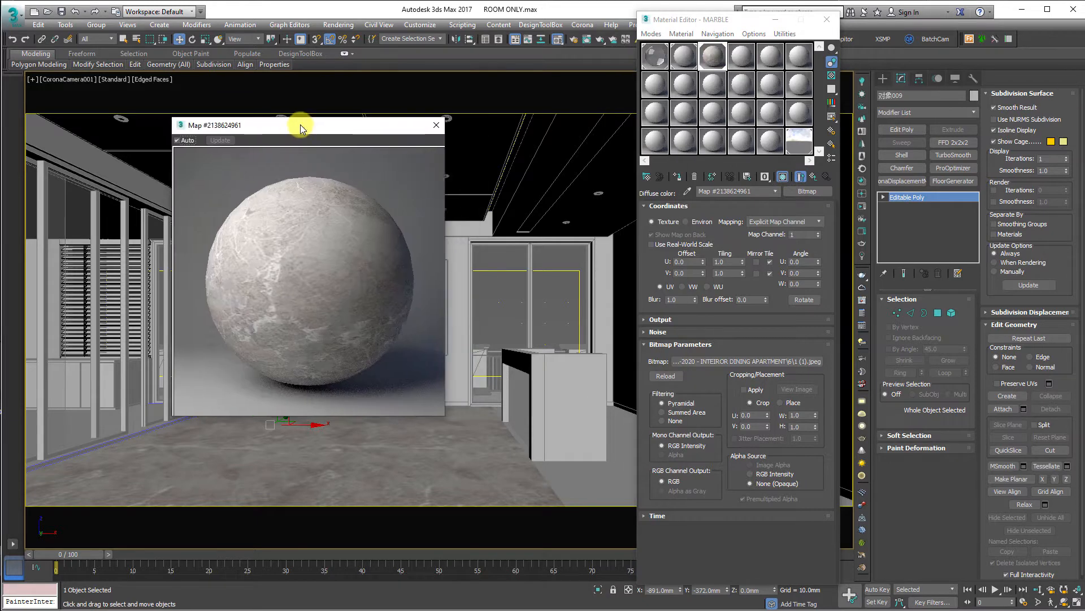
left_click_drag(300, 124, 267, 126)
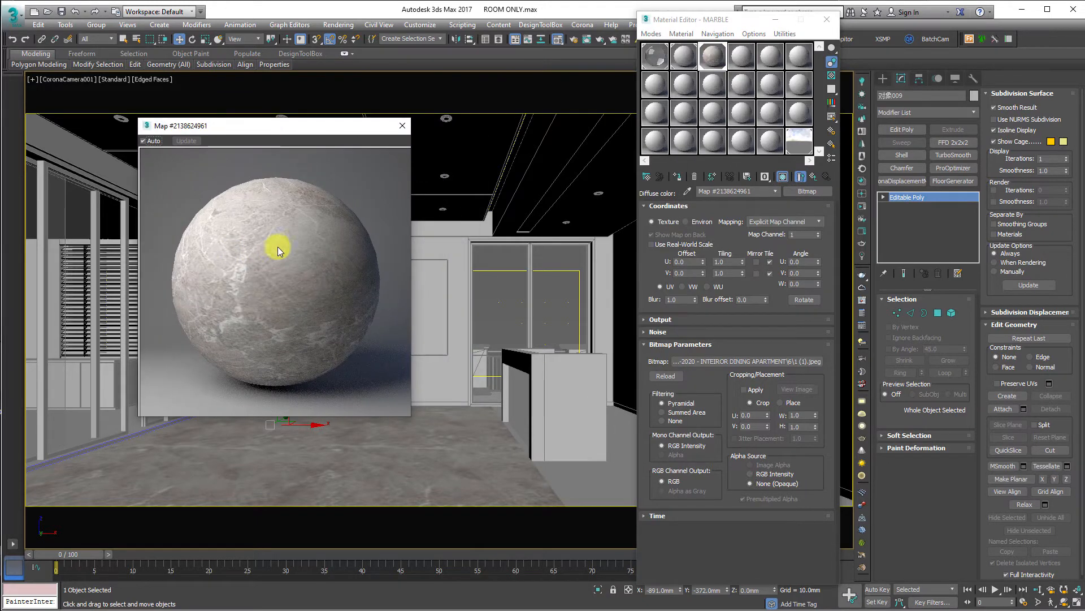
Step: Set the MARBLE material's reflection level to 1.0, its glossiness to 0.9 and its Fresnel IOR to 1.6
left_click(803, 175)
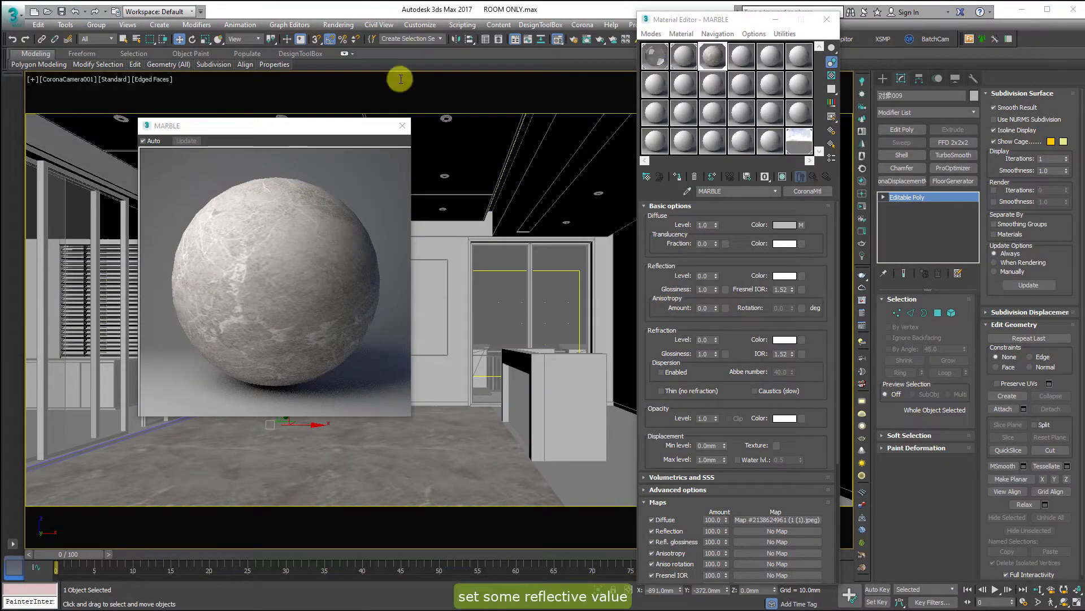
double_click(704, 276)
type("1")
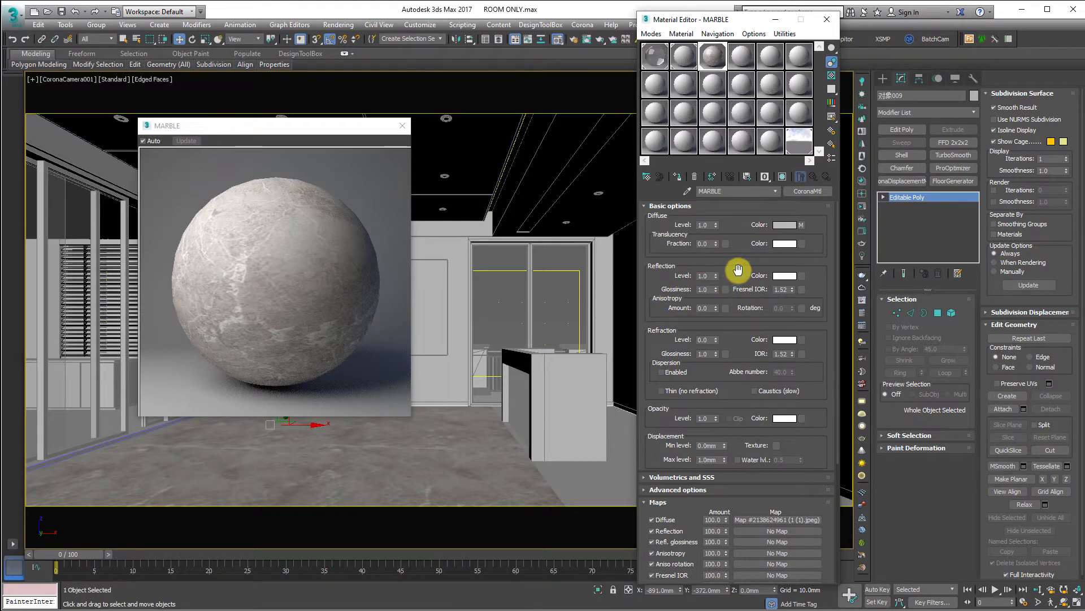
left_click_drag(285, 127, 490, 93)
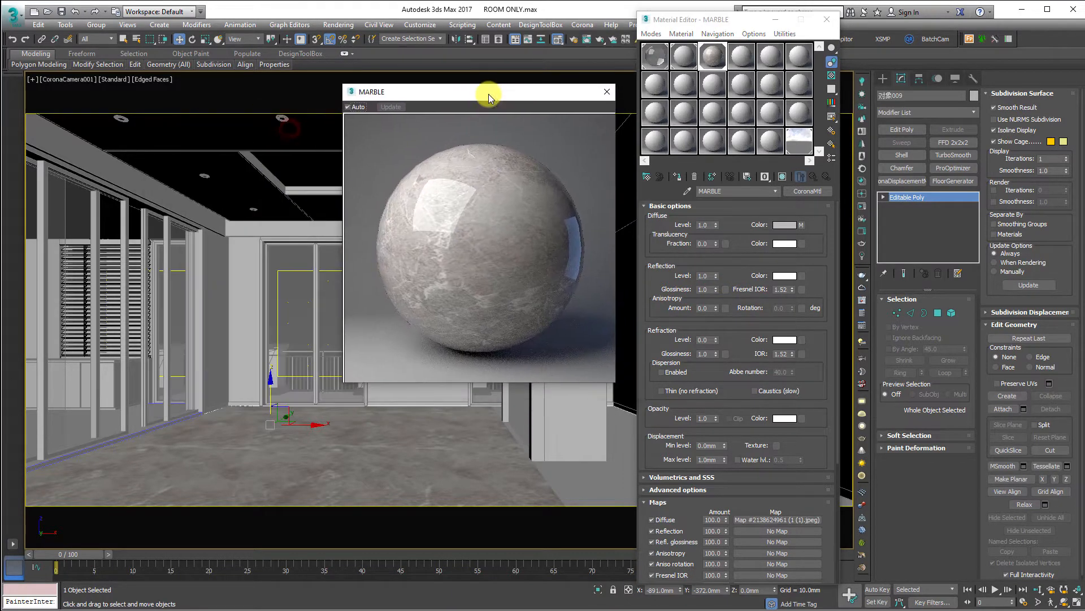
left_click(696, 289)
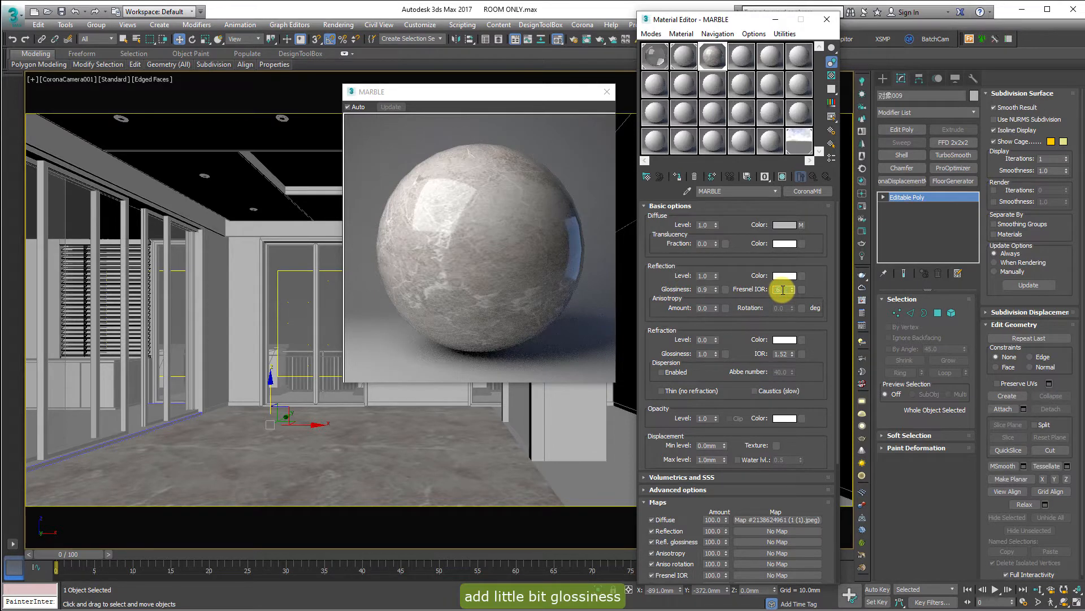
type("1.6")
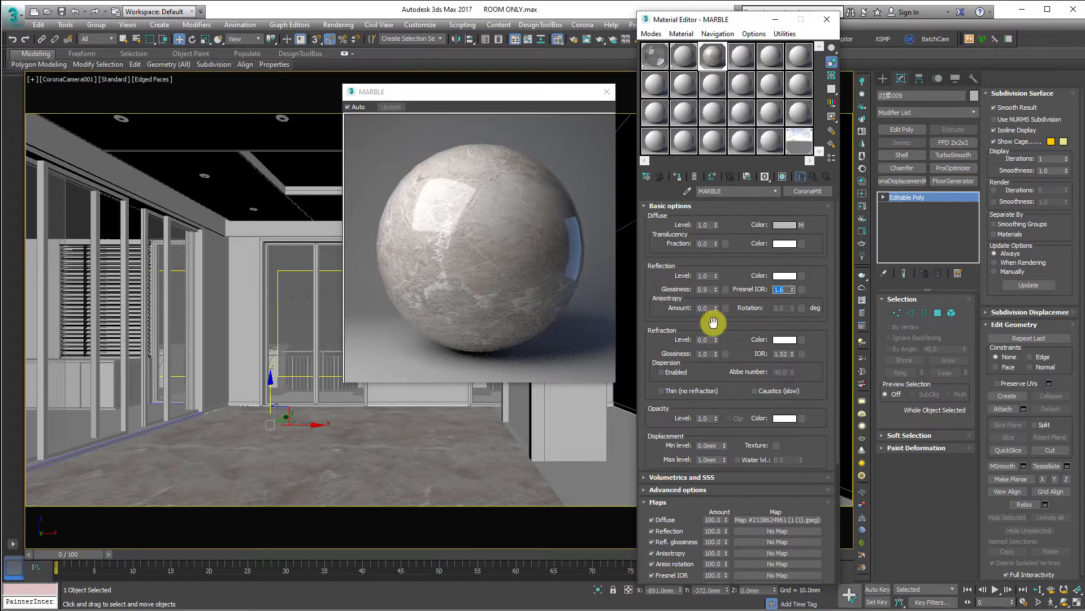
Step: Add a Mix map to the Bump slot of the MARBLE material
left_click_drag(817, 295, 775, 49)
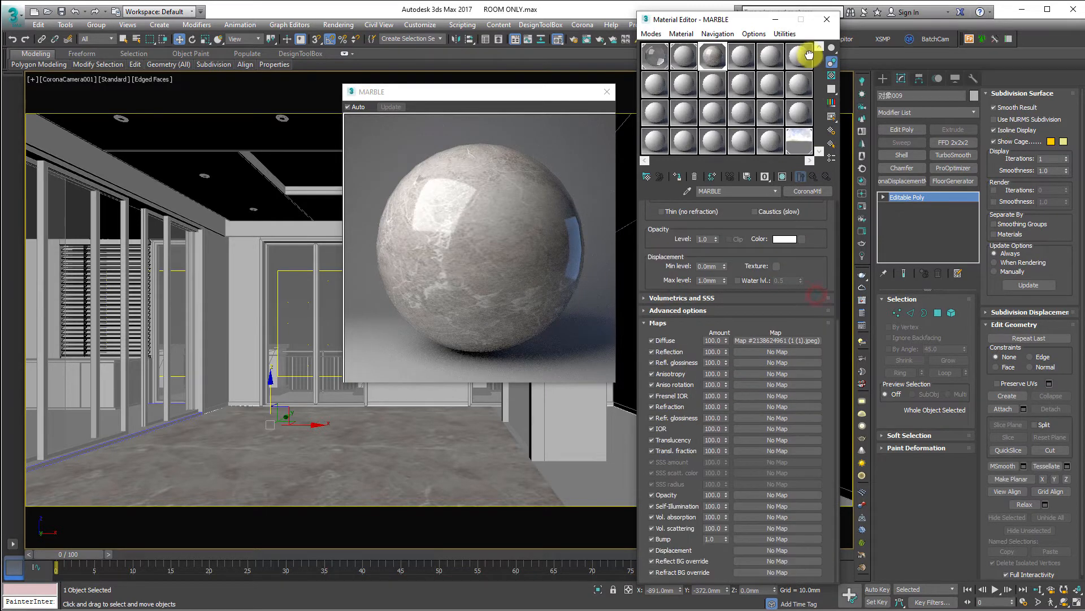
left_click(774, 540)
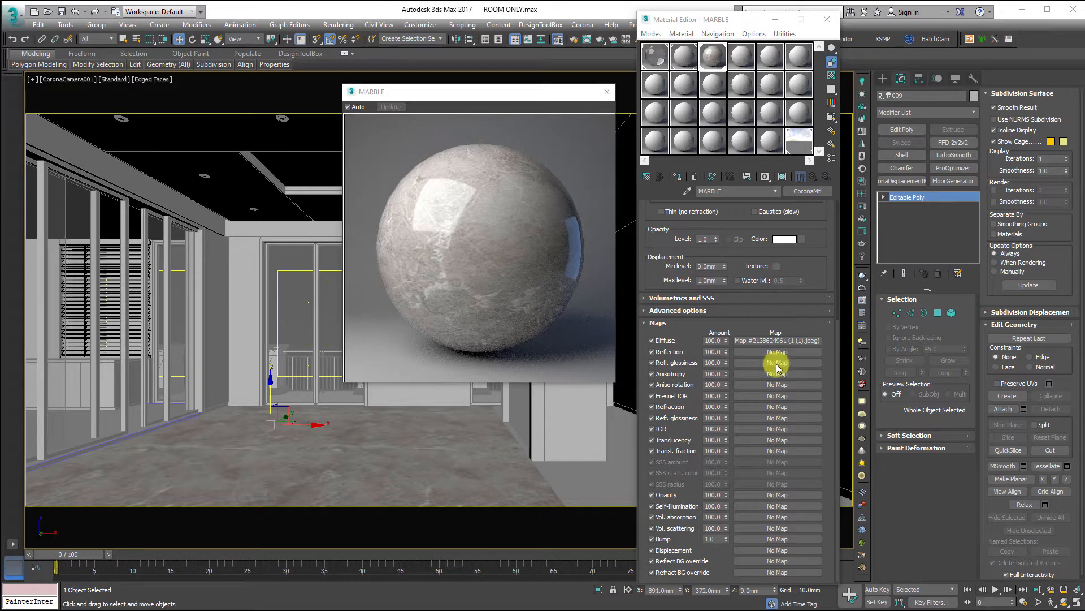
left_click(766, 540)
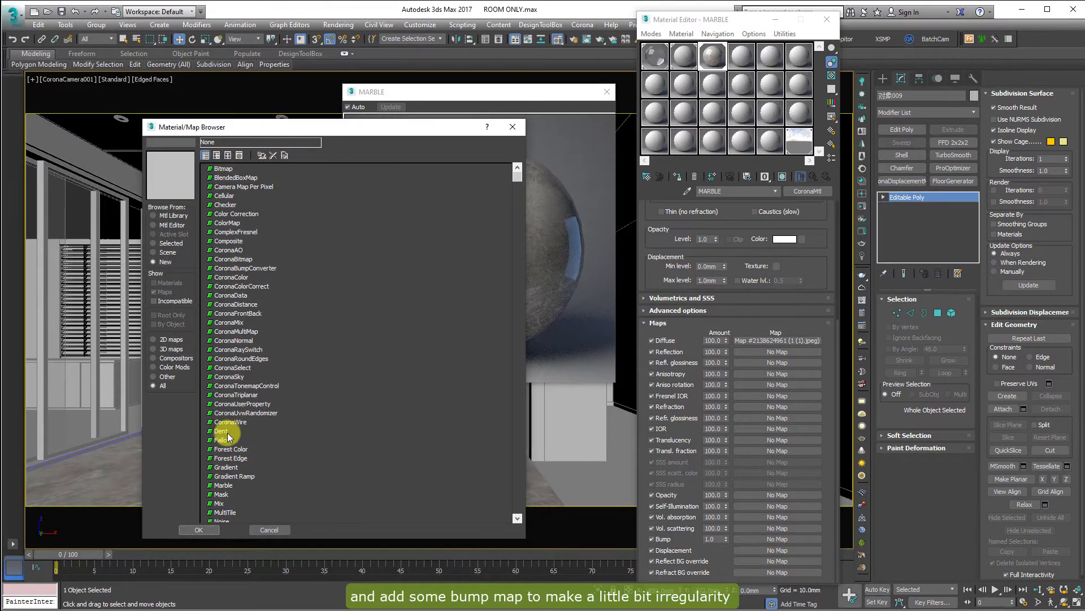
scroll(229, 436, "down", 2)
double_click(221, 449)
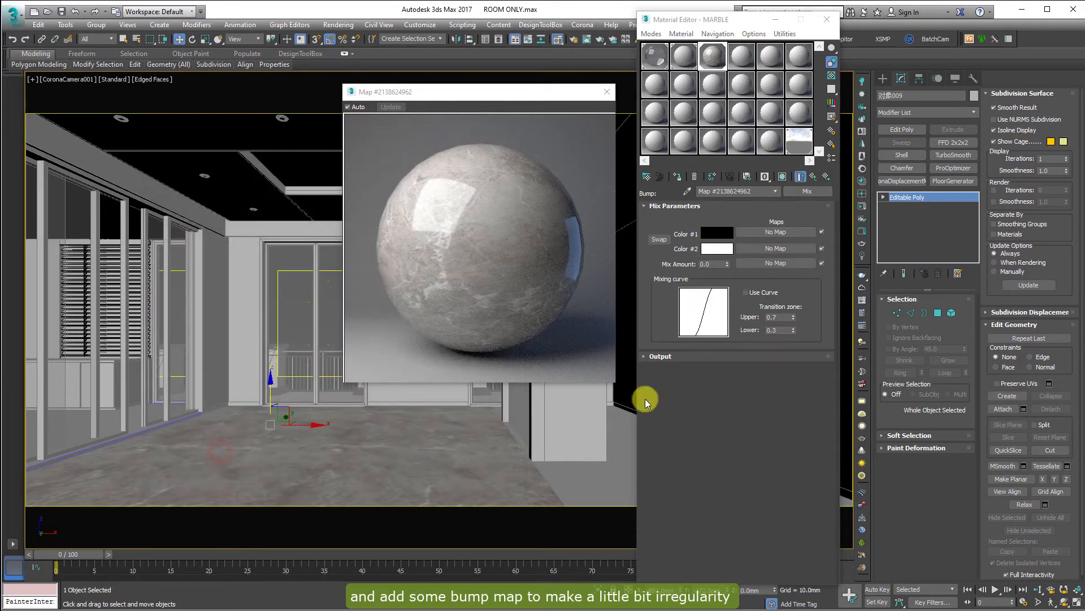
Step: Put a Noise map in Color #1 of the bump's Mix map and set the noise size to 0.1
left_click(772, 233)
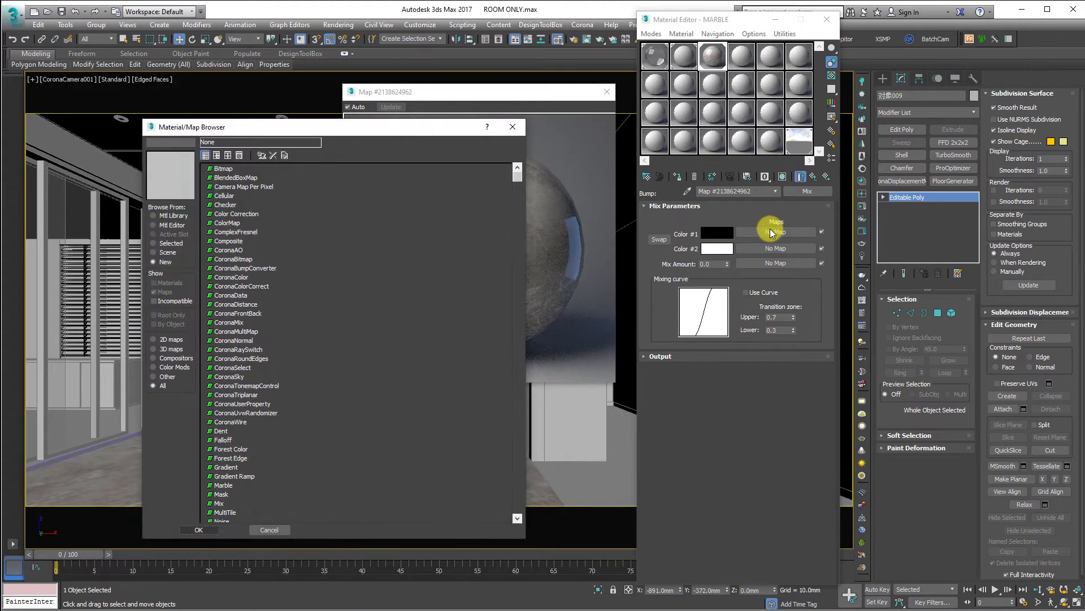
scroll(218, 334, "down", 3)
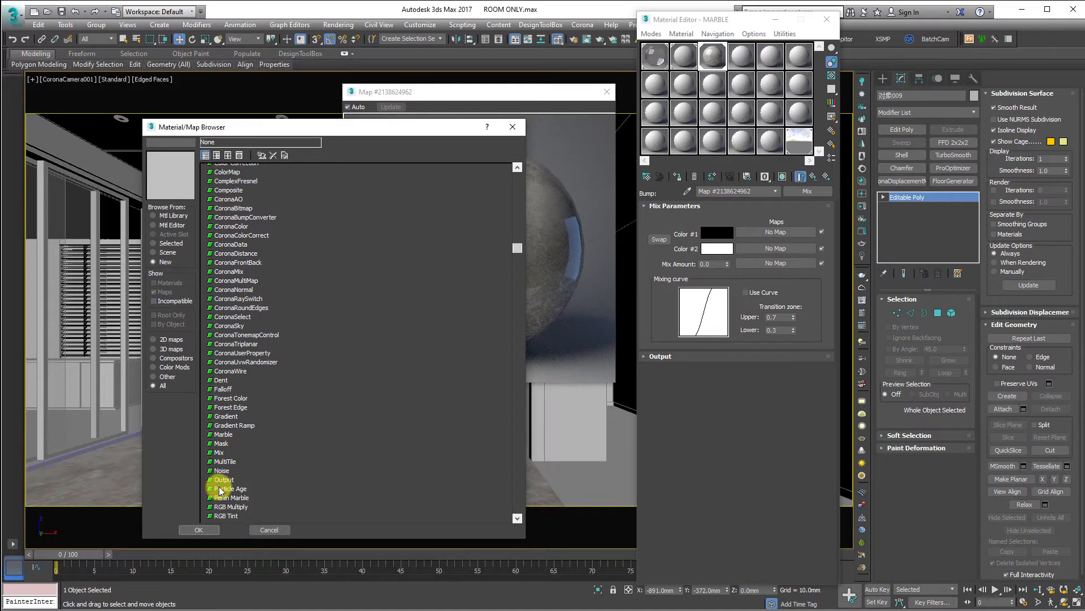
scroll(225, 443, "down", 2)
left_click(226, 391)
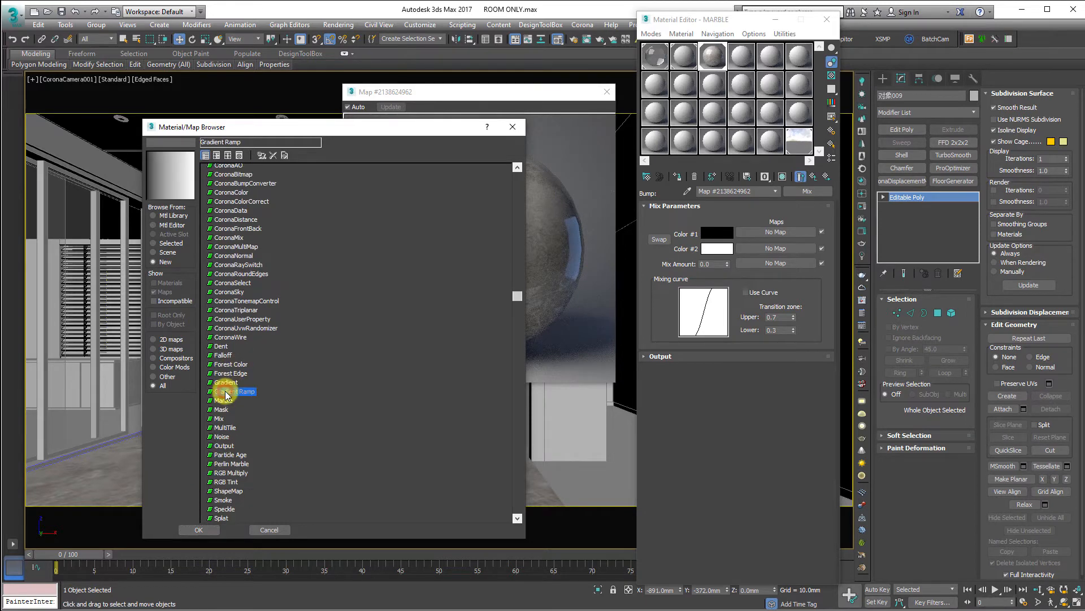
scroll(226, 407, "down", 3)
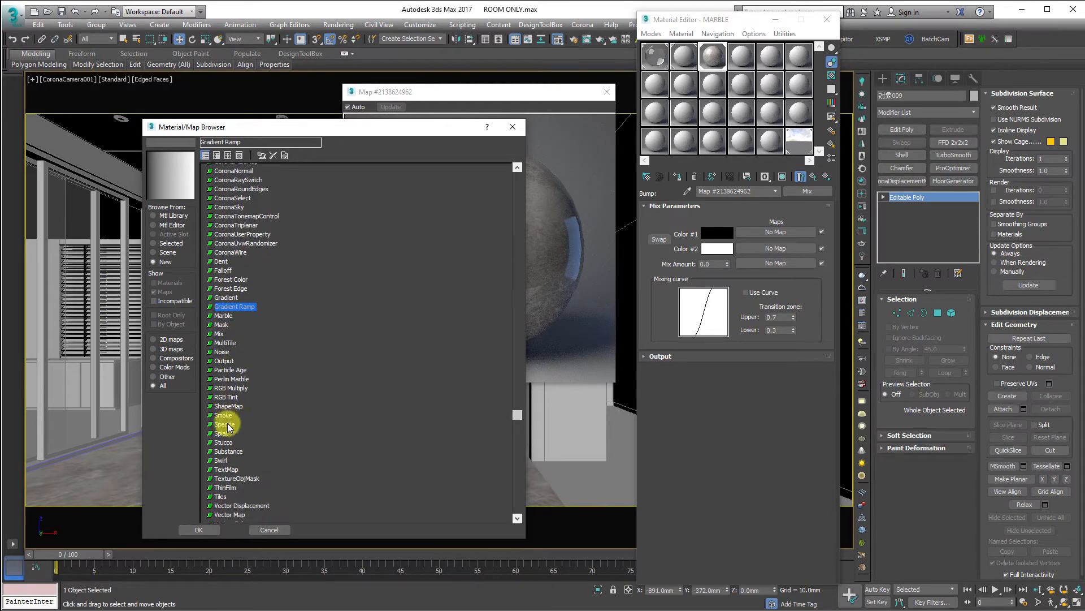
double_click(226, 352)
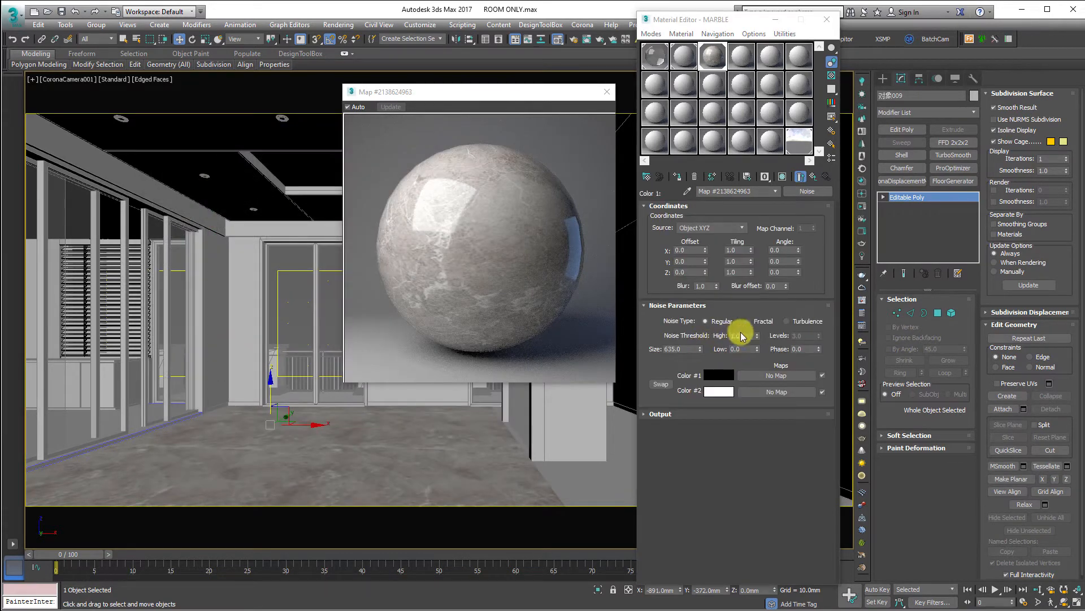
double_click(684, 349)
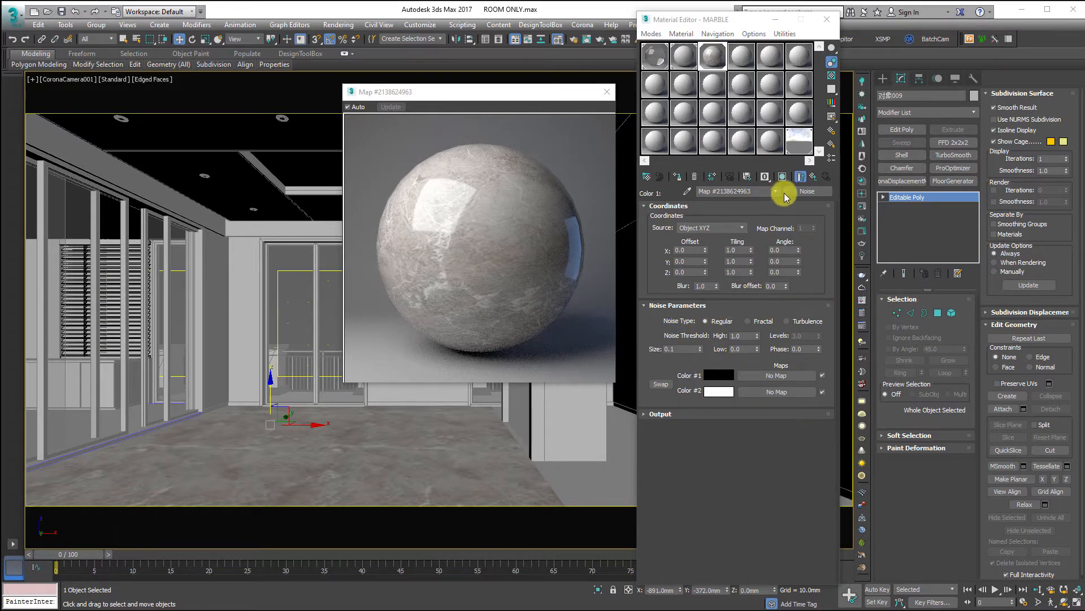
Step: Put a Noise map in Color #2 of the bump's Mix map and set the noise size to 500
left_click(813, 176)
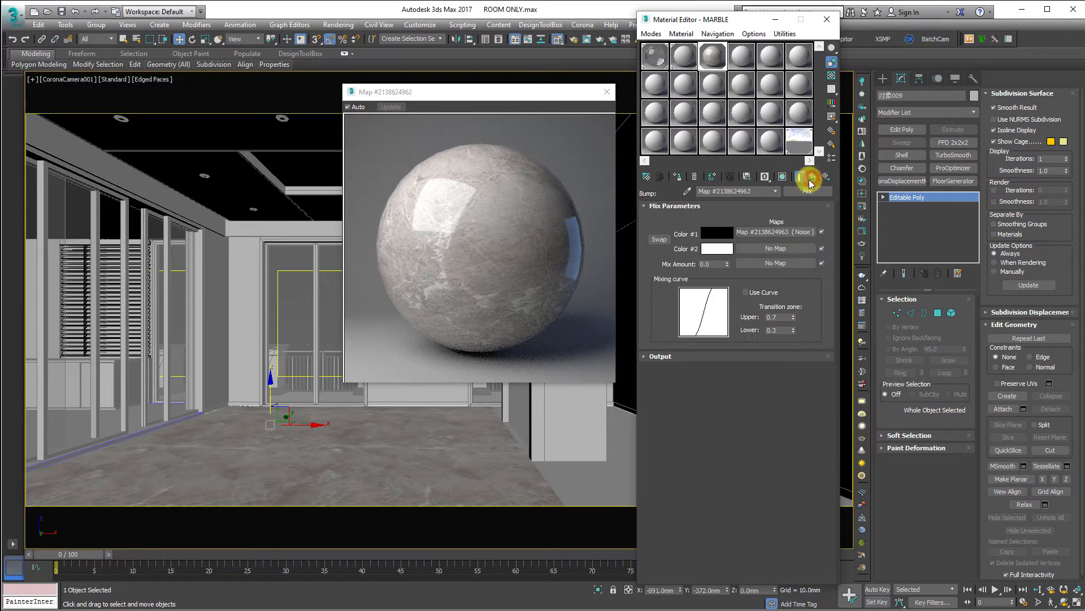
left_click(772, 252)
scroll(214, 487, "down", 3)
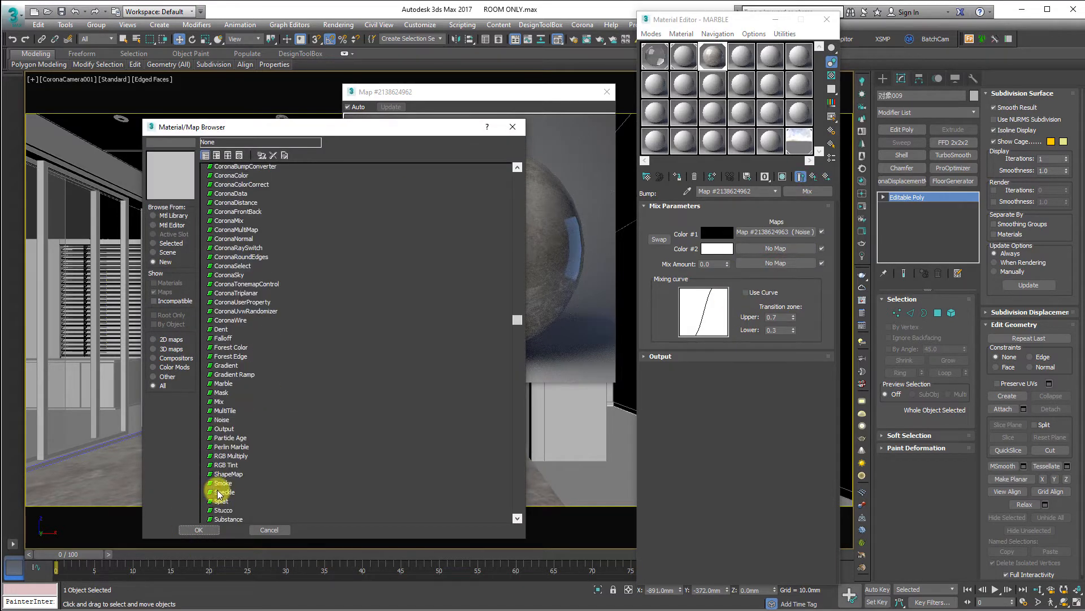
double_click(221, 420)
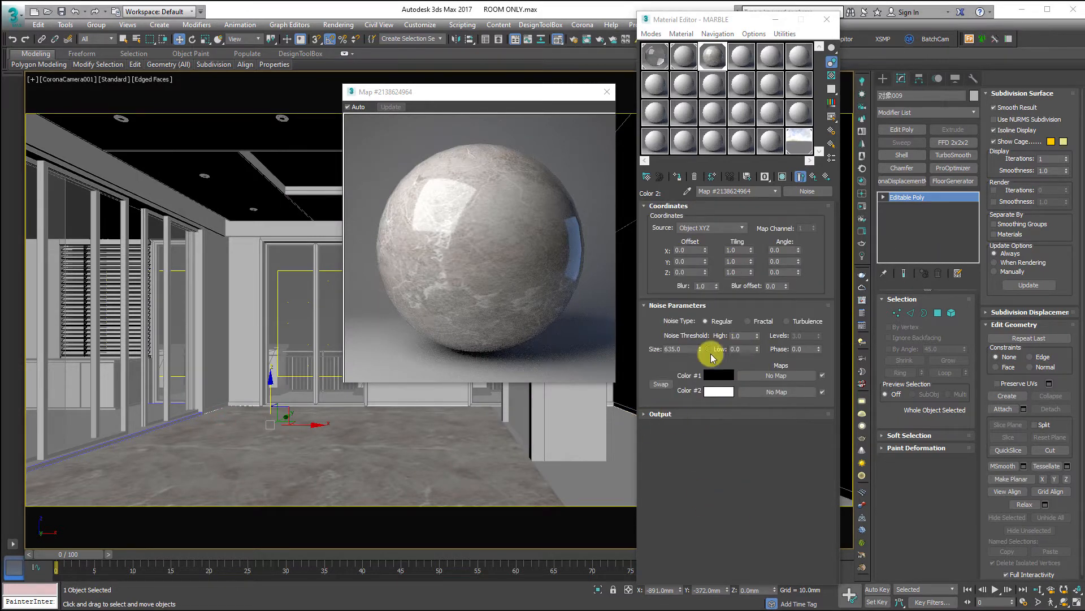
double_click(673, 349)
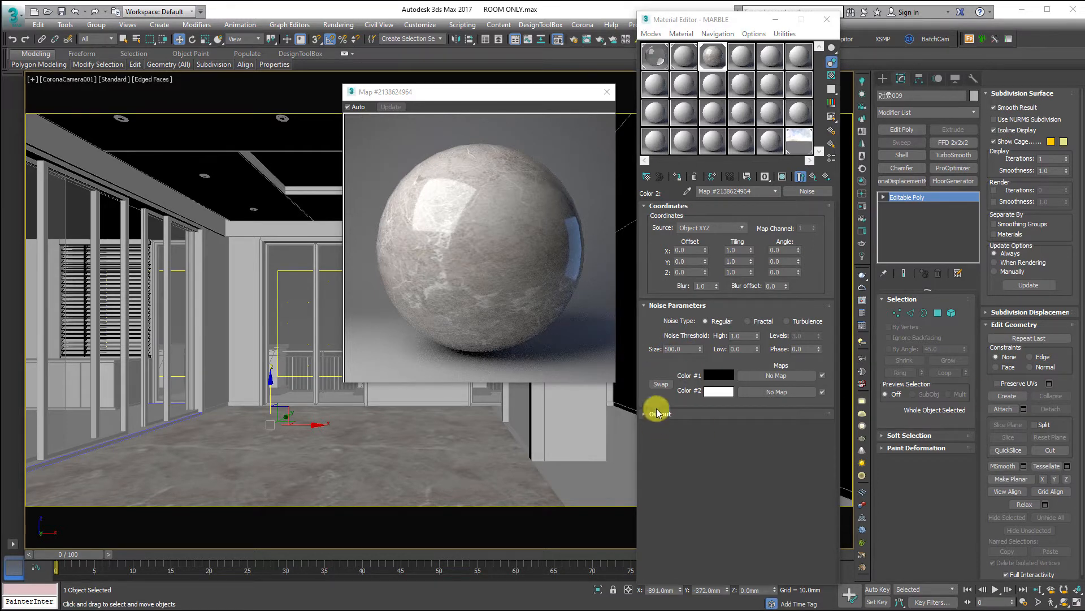
left_click(812, 177)
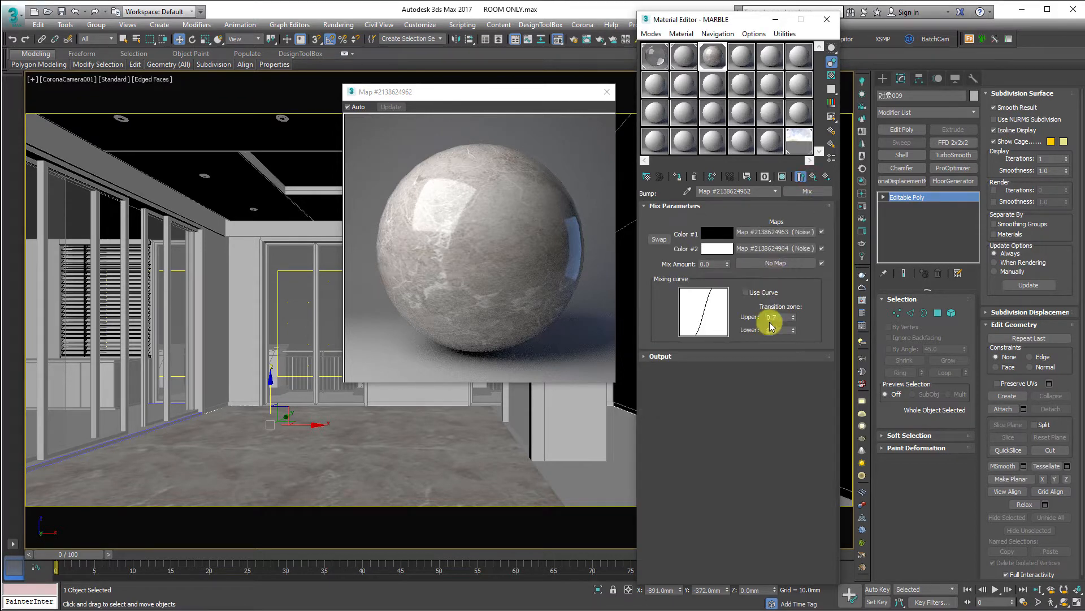
Step: Close the enlarged material preview and return to the MARBLE material's basic options
left_click(543, 277)
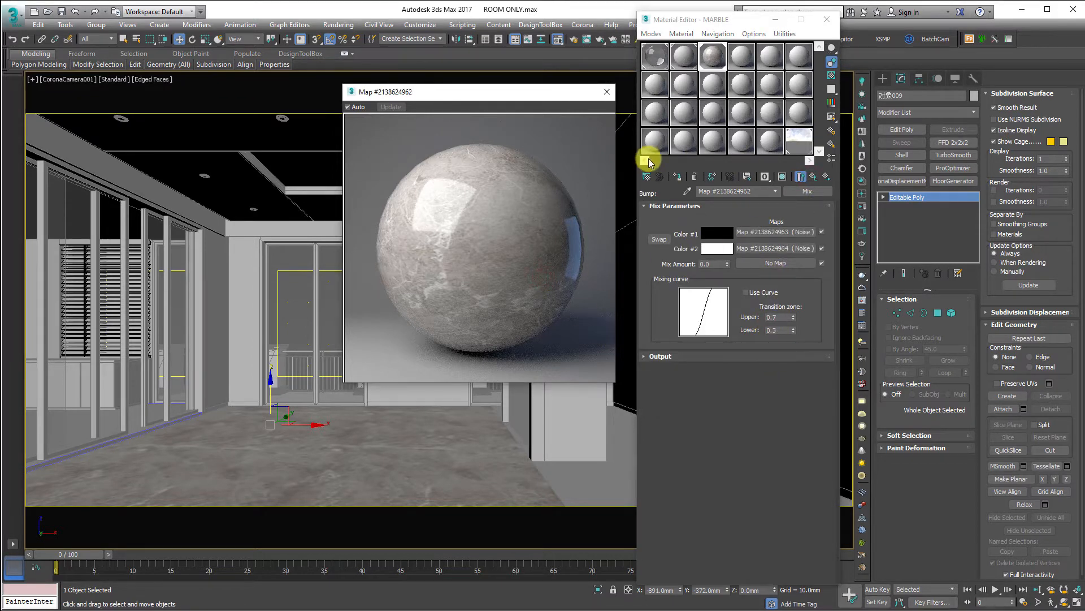
left_click(610, 91)
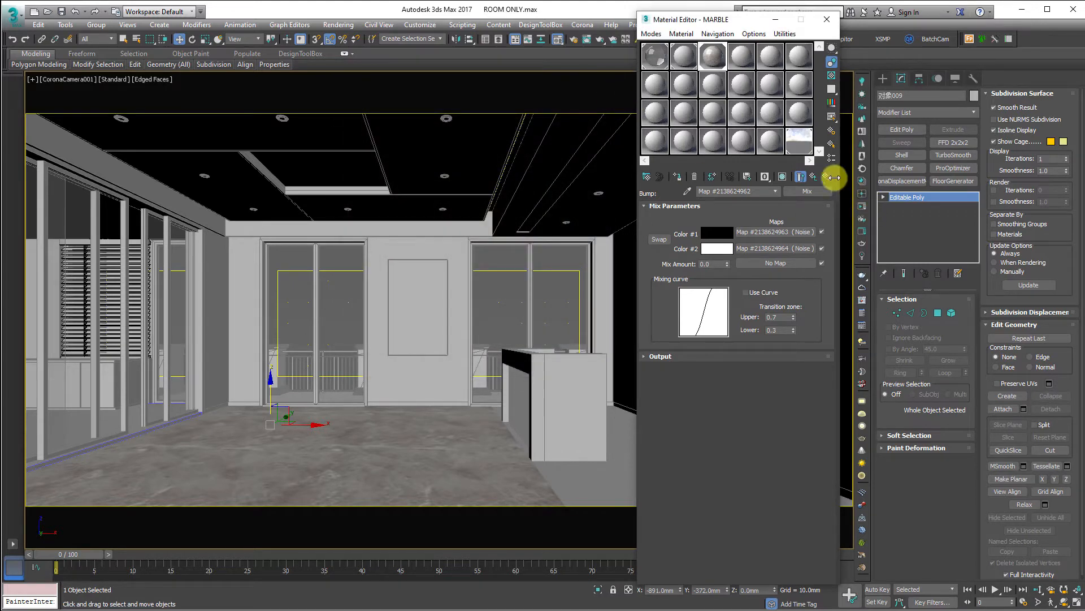
left_click(813, 176)
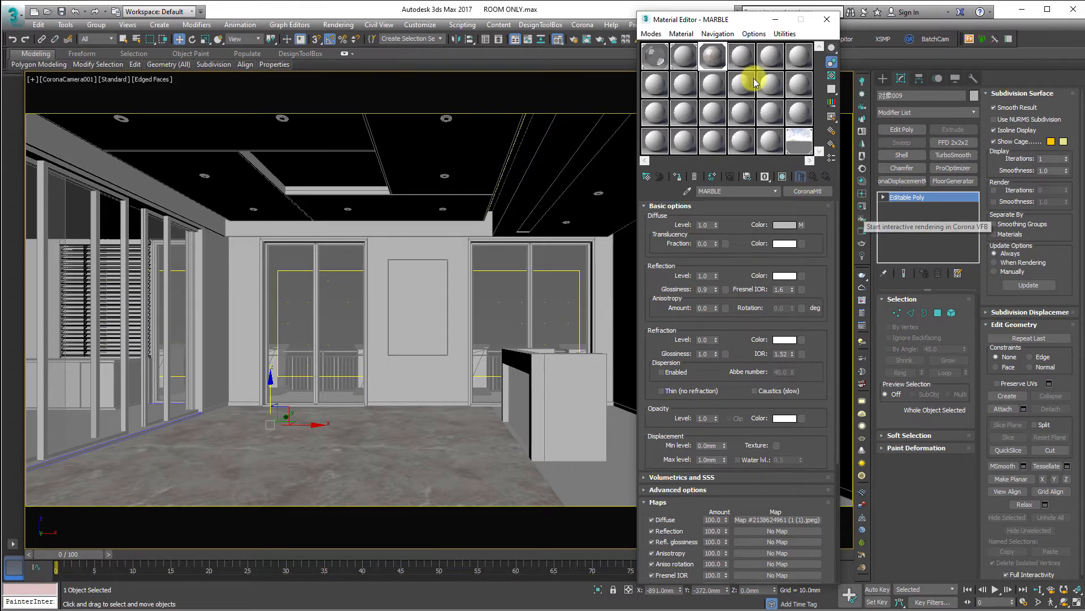
Step: Disable the material override in the Corona render setup, then run an interactive render to check the marble floor and stop it
left_click(616, 15)
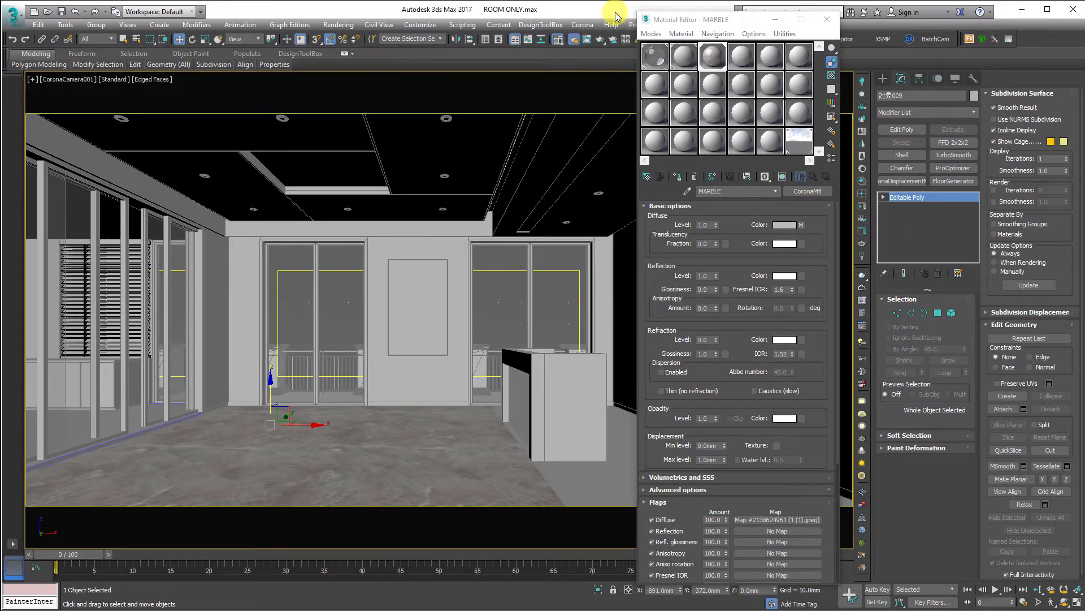
key("F10")
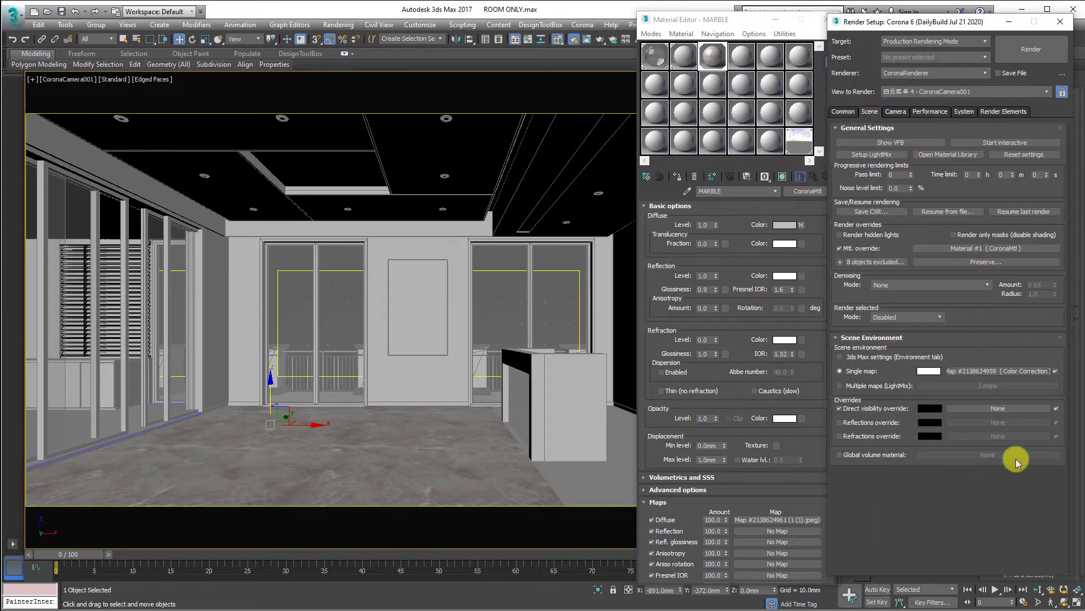
left_click(840, 249)
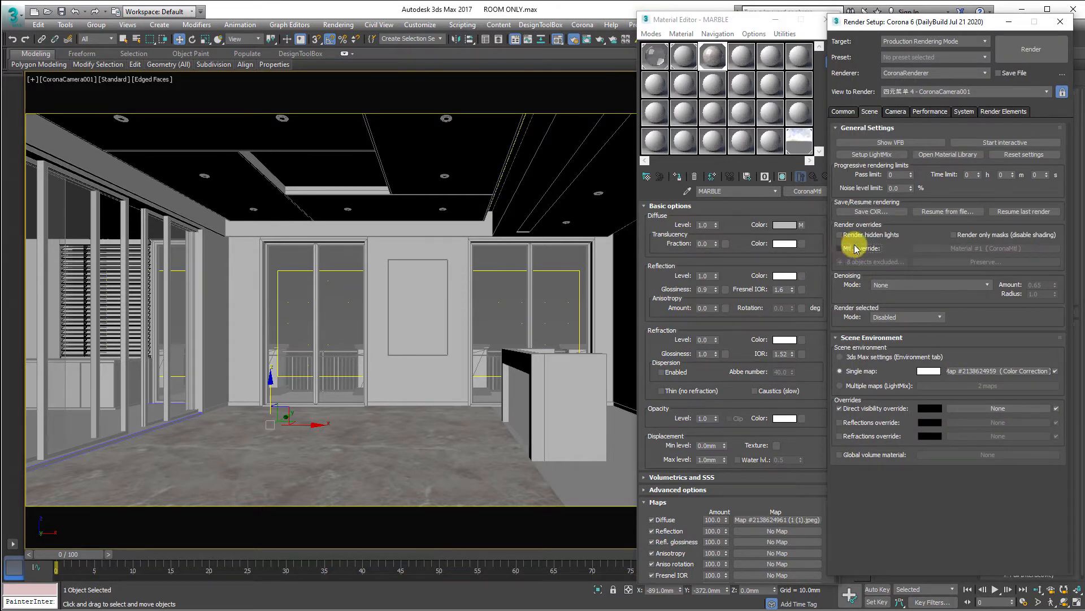
left_click(968, 143)
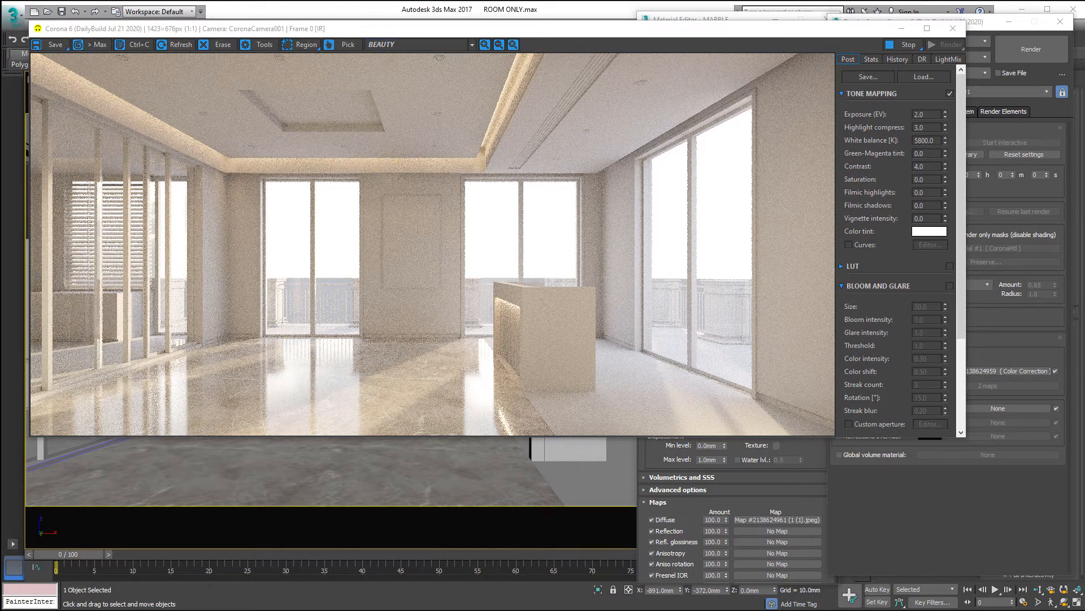
left_click(905, 45)
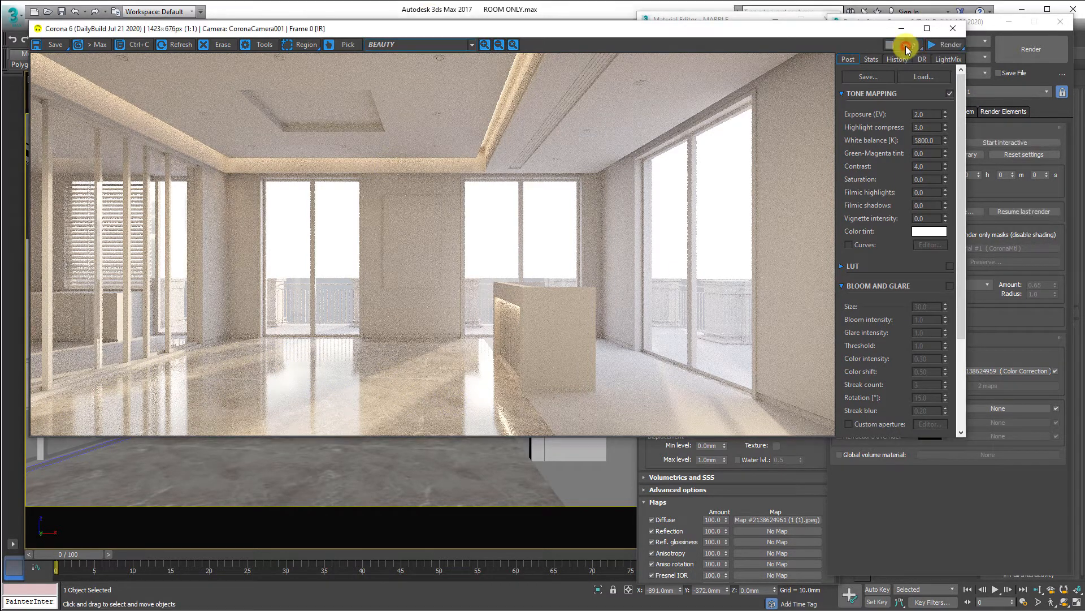
Step: Replace the MARBLE material's diffuse bitmap with the dark marble image 1 (2).jpeg
left_click(984, 23)
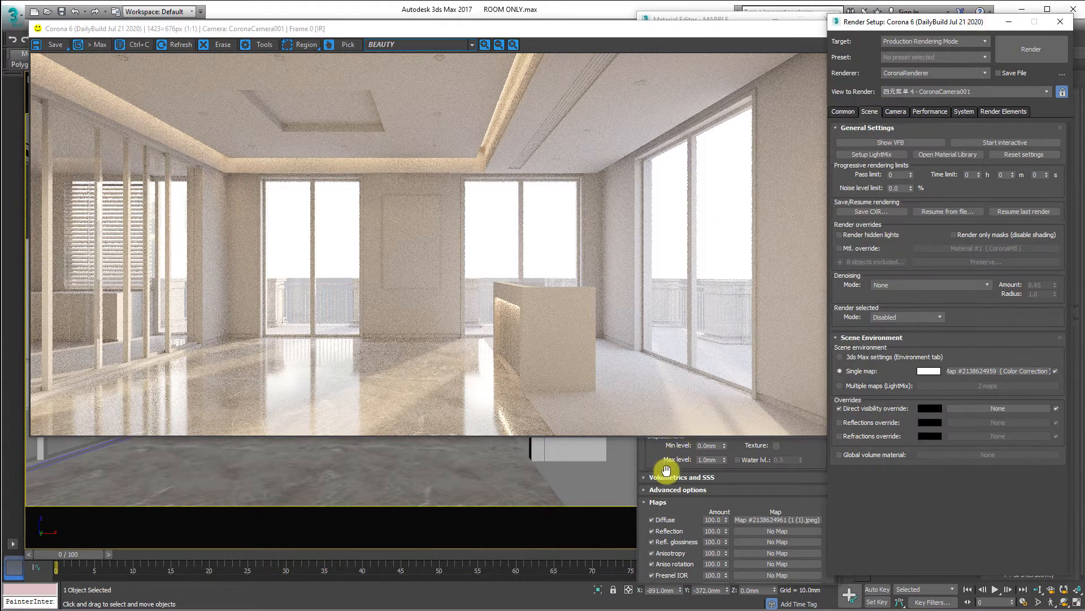
left_click(654, 456)
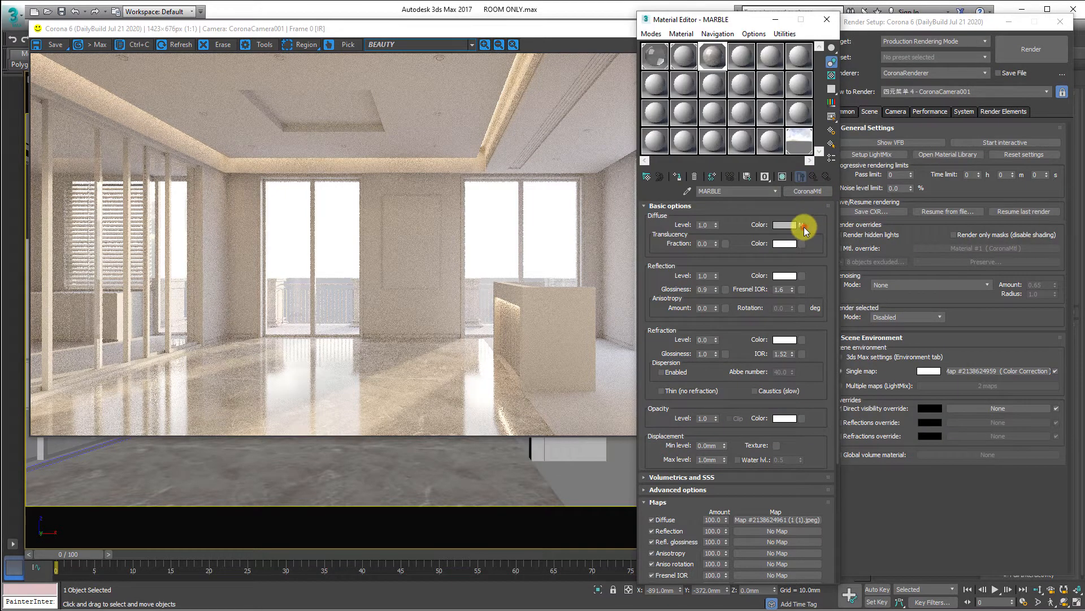
left_click(803, 225)
left_click(766, 363)
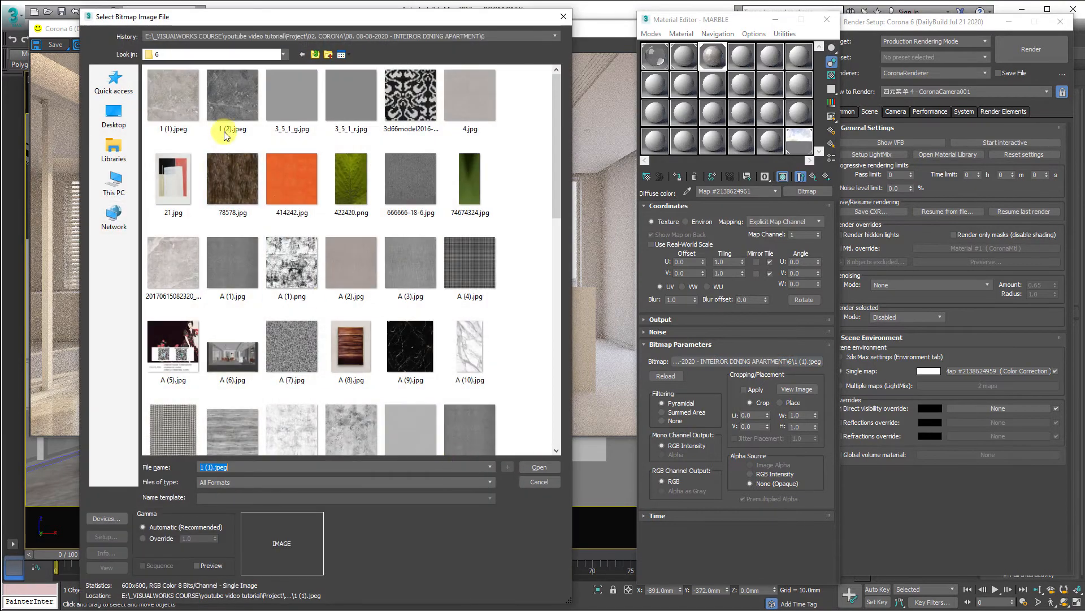
left_click(231, 115)
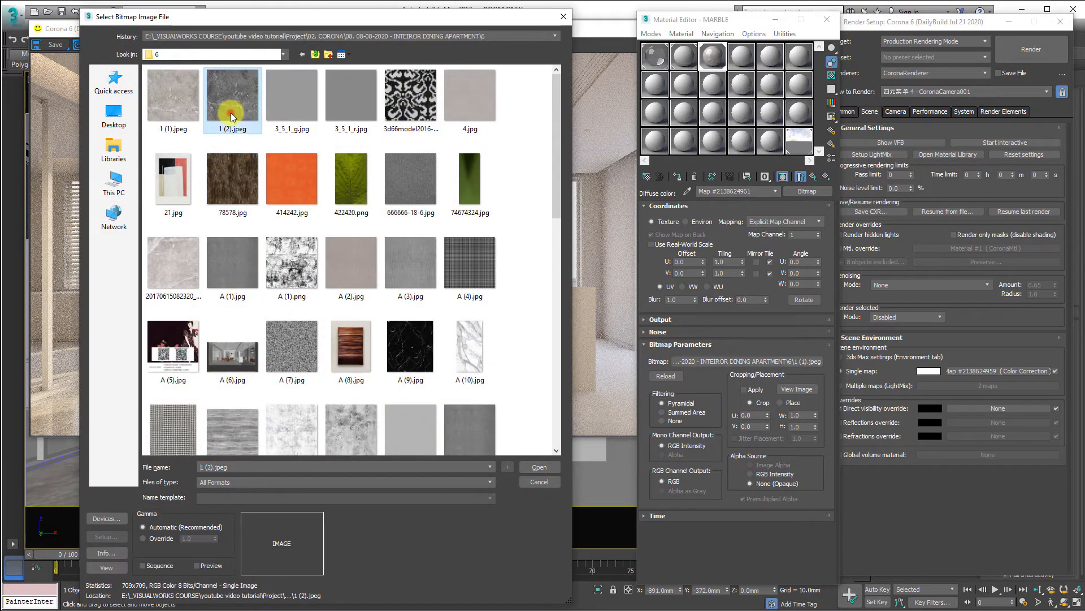
scroll(475, 217, "down", 5)
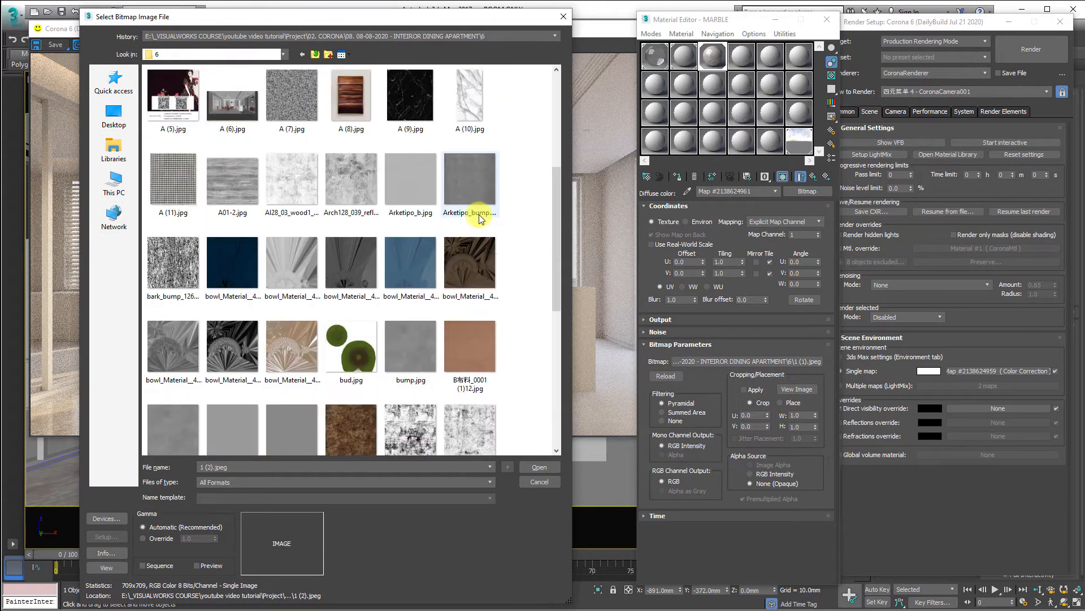
scroll(492, 221, "down", 4)
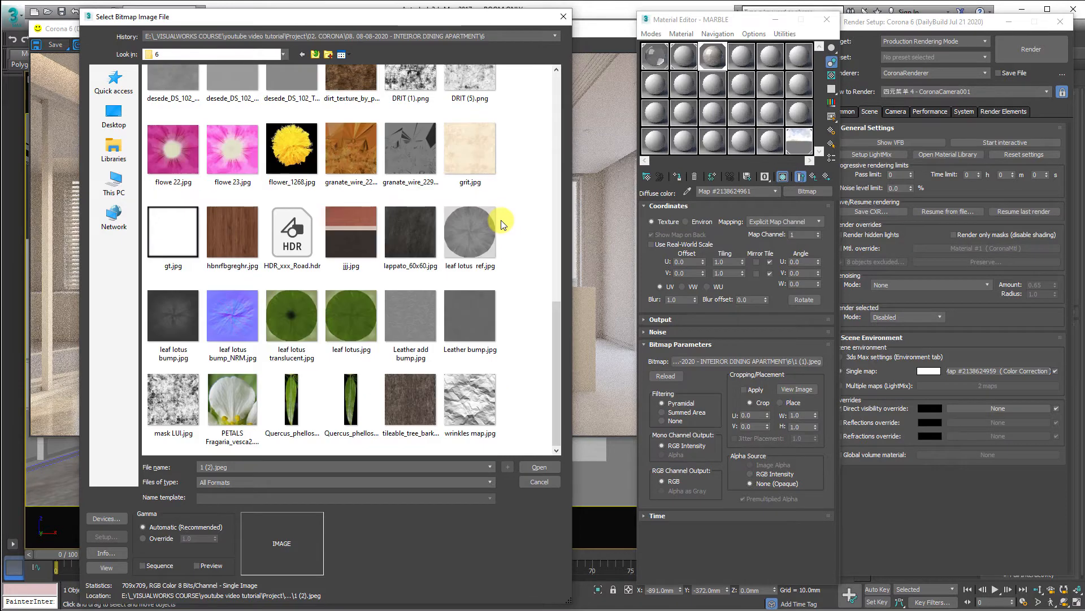
scroll(503, 225, "up", 9)
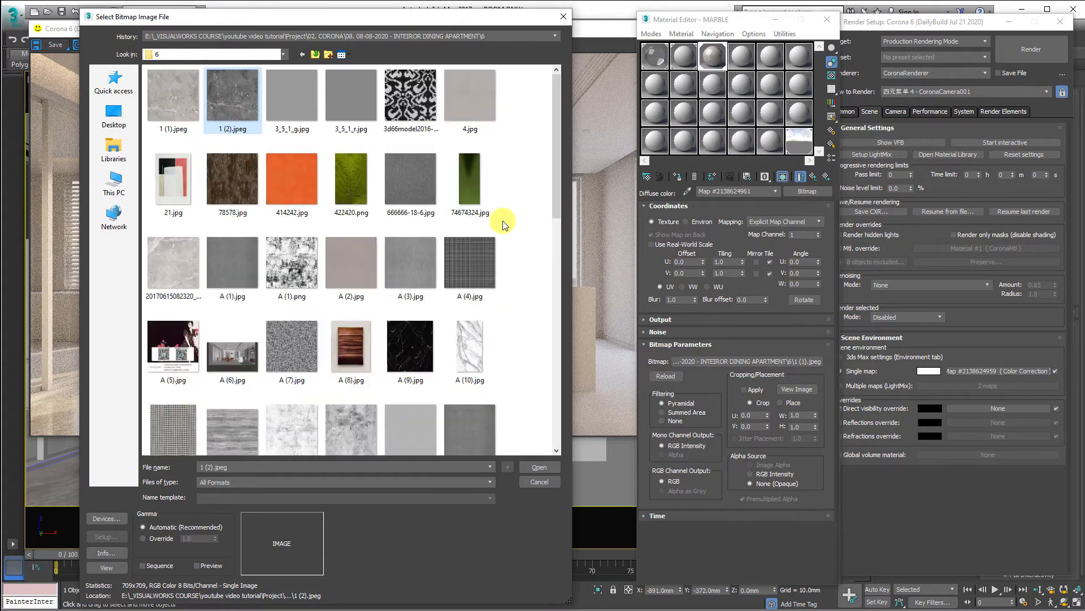
double_click(228, 90)
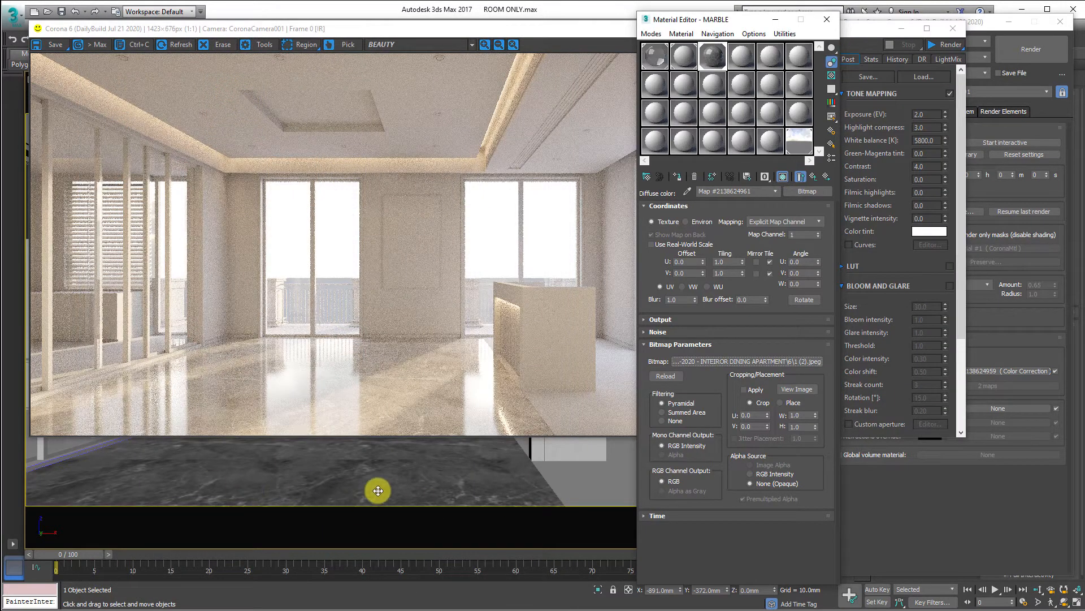
Step: Run the interactive render again to check the dark marble floor, moving the frame buffer window lower, and stop it
left_click(924, 44)
left_click(937, 44)
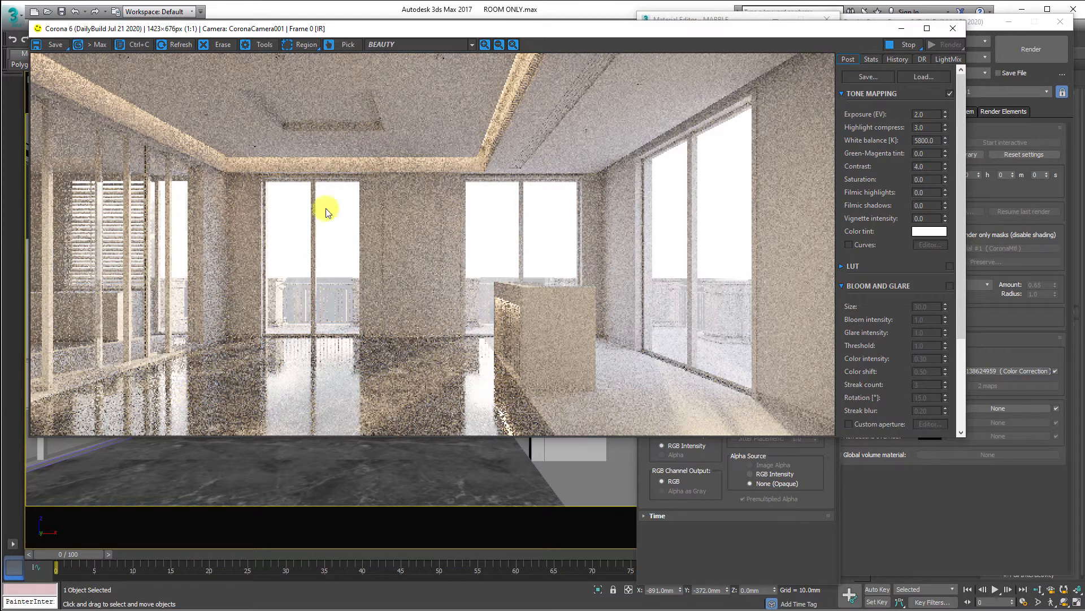
left_click_drag(358, 32, 400, 96)
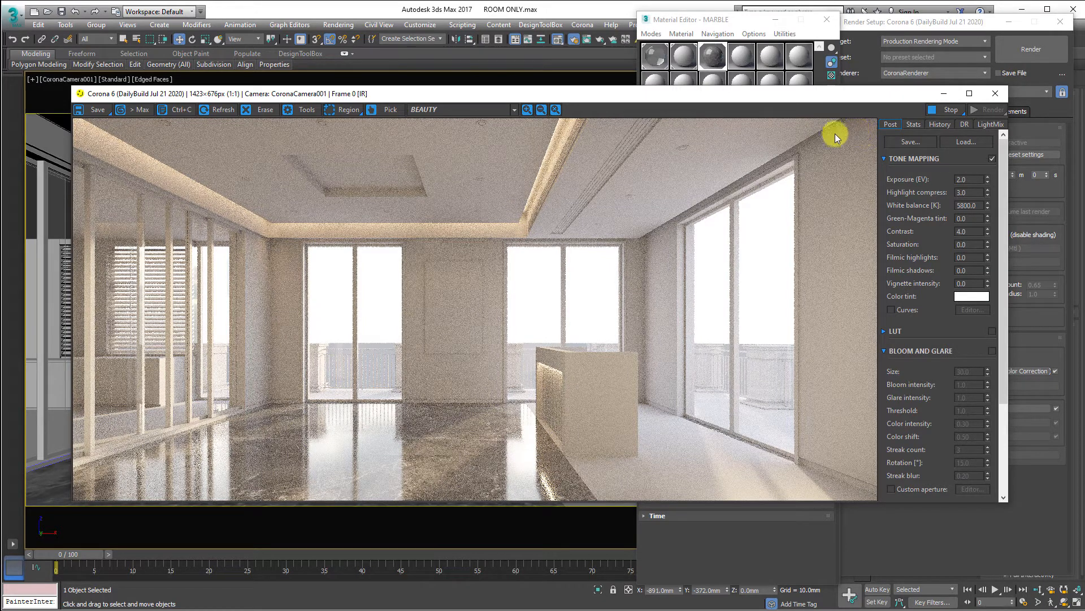
left_click(936, 109)
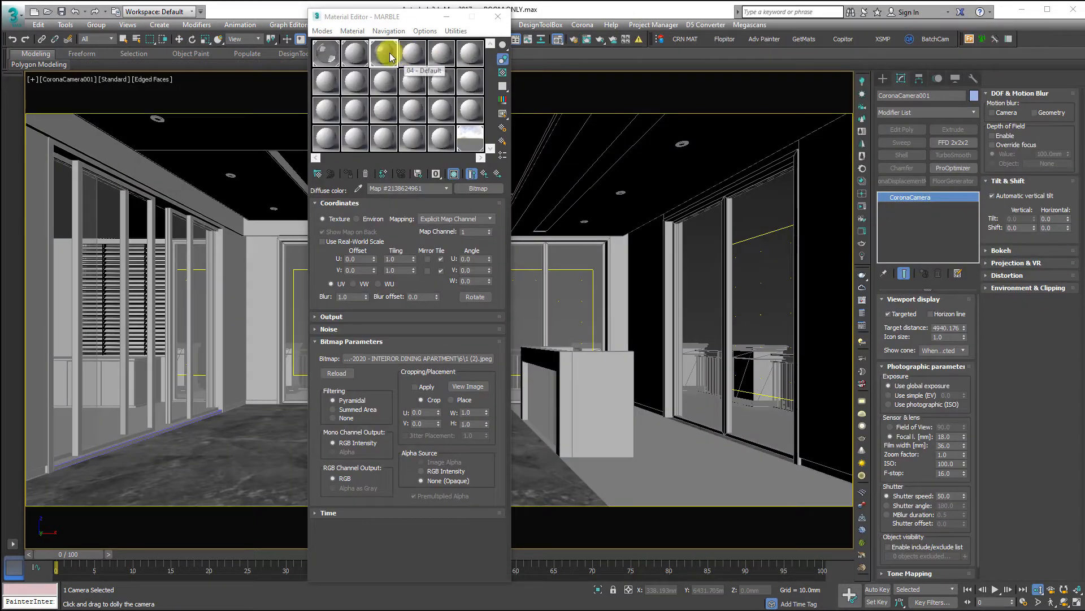
Step: Copy the MARBLE material to the next sample slot and rename the copy MARBLE 2
left_click(383, 57)
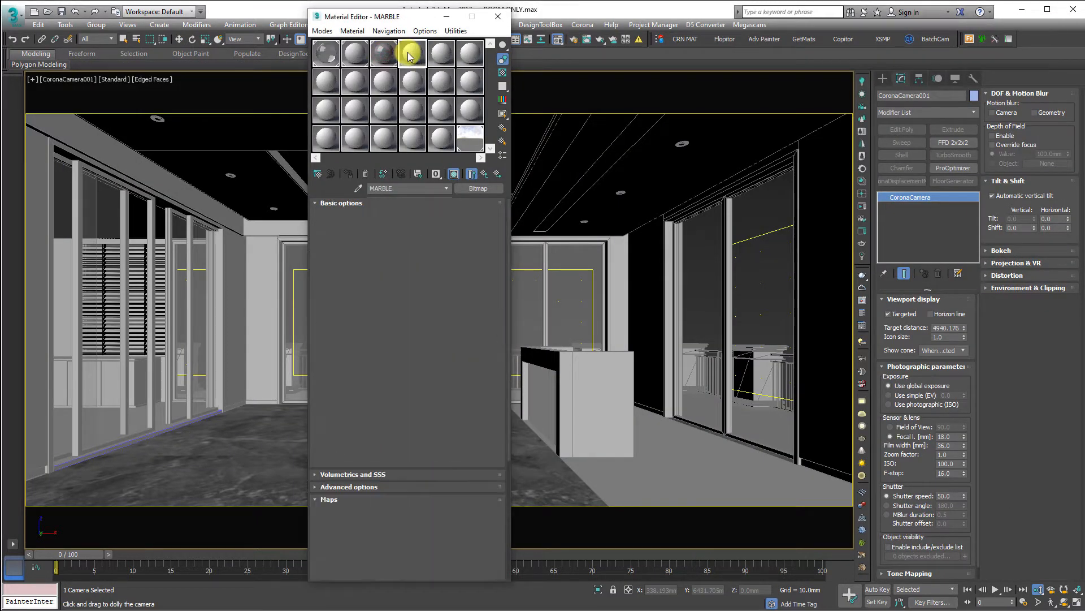
left_click(424, 188)
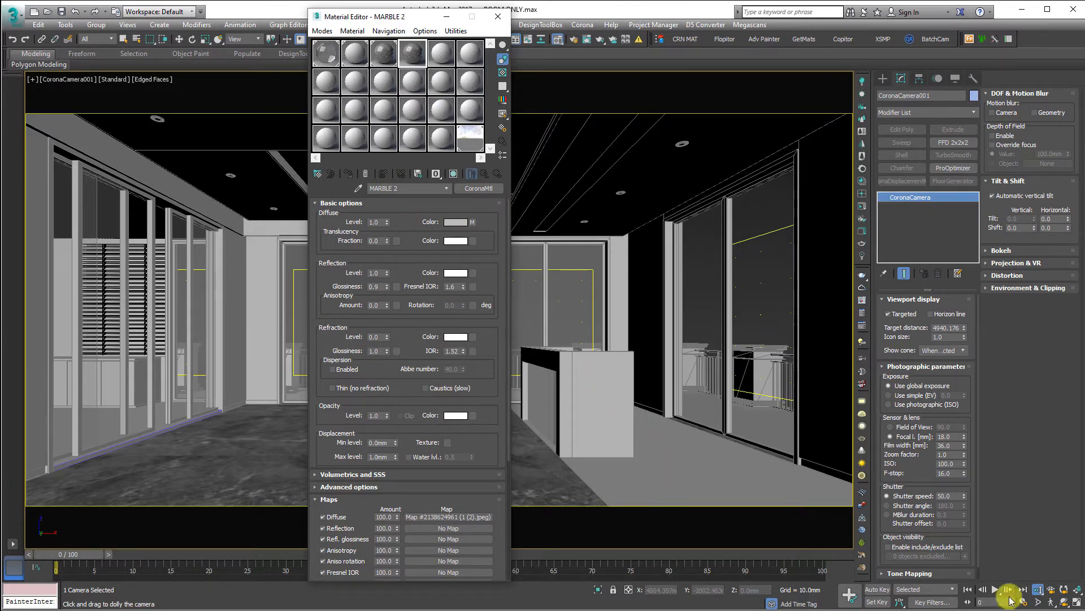
Step: Assign the MARBLE 2 material to the floor area beside the counter together with the floor-edge object along the glass partition
left_click(122, 38)
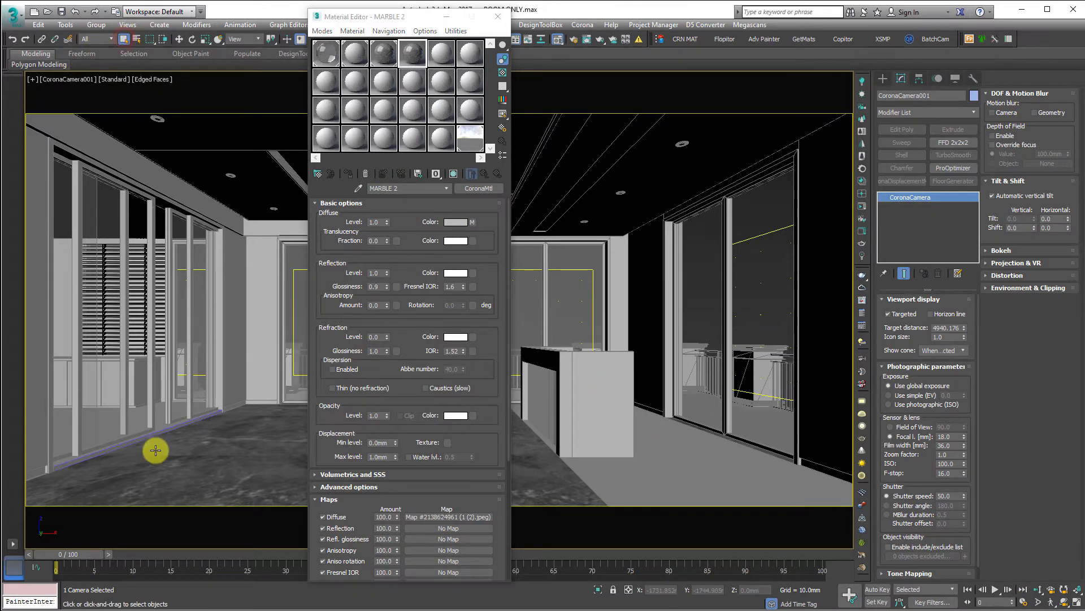
left_click(163, 426)
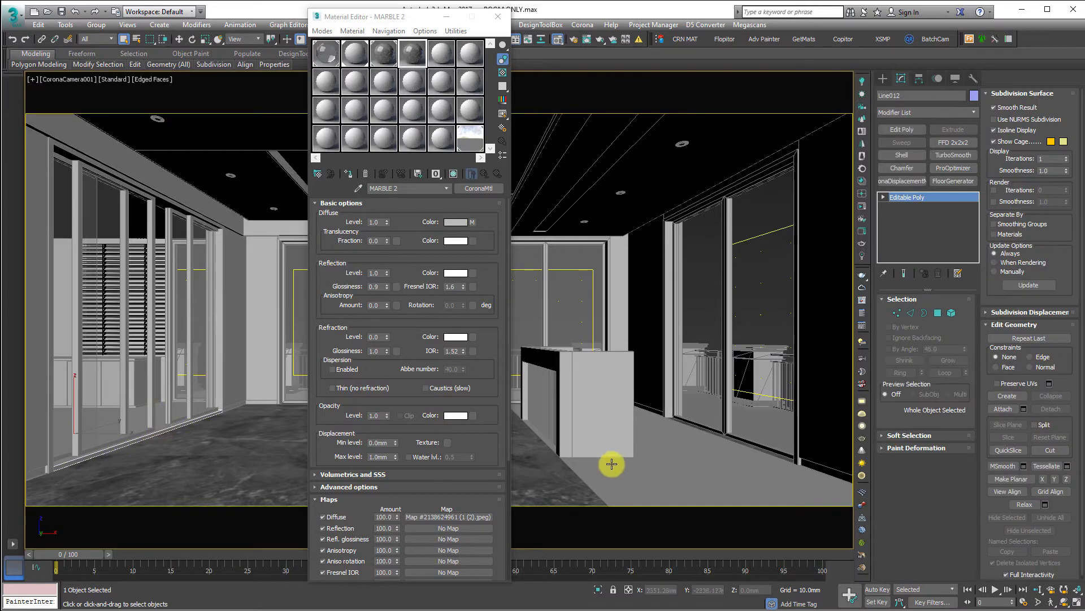
left_click(671, 470, "ctrl")
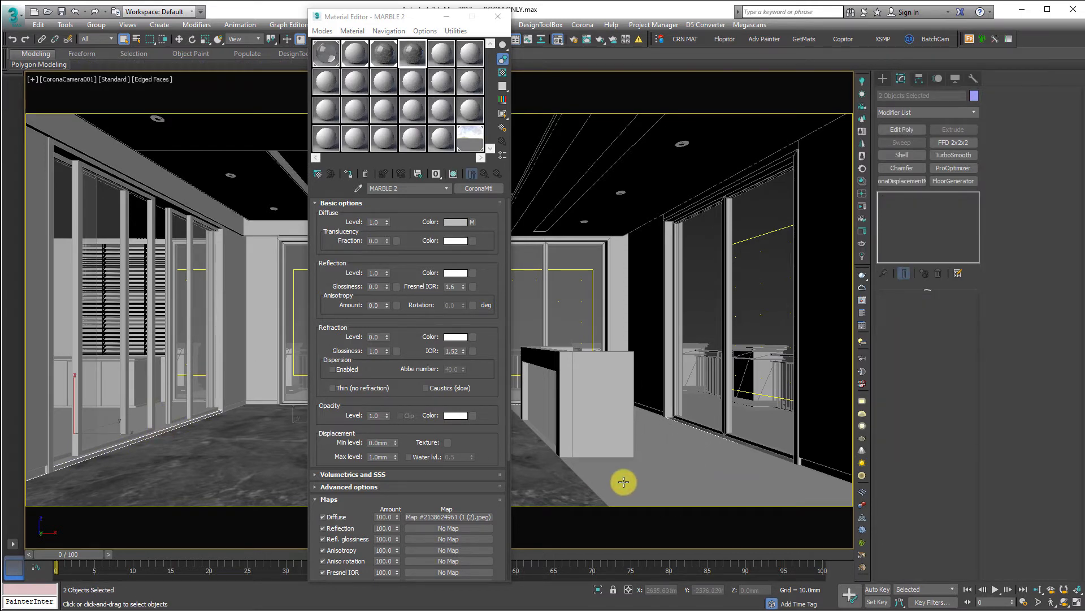
key("F3")
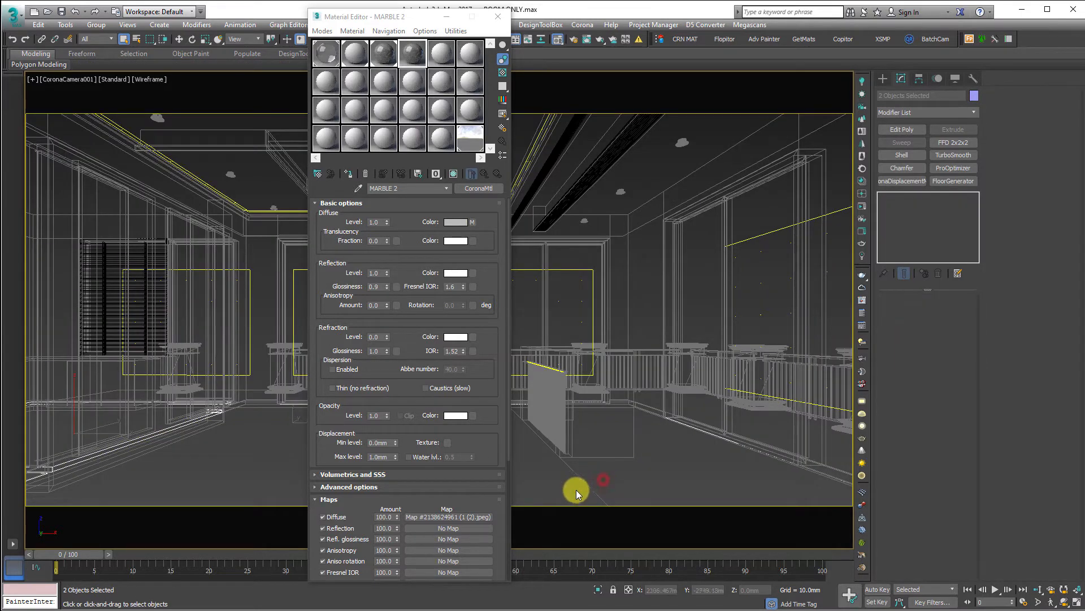
left_click(576, 489)
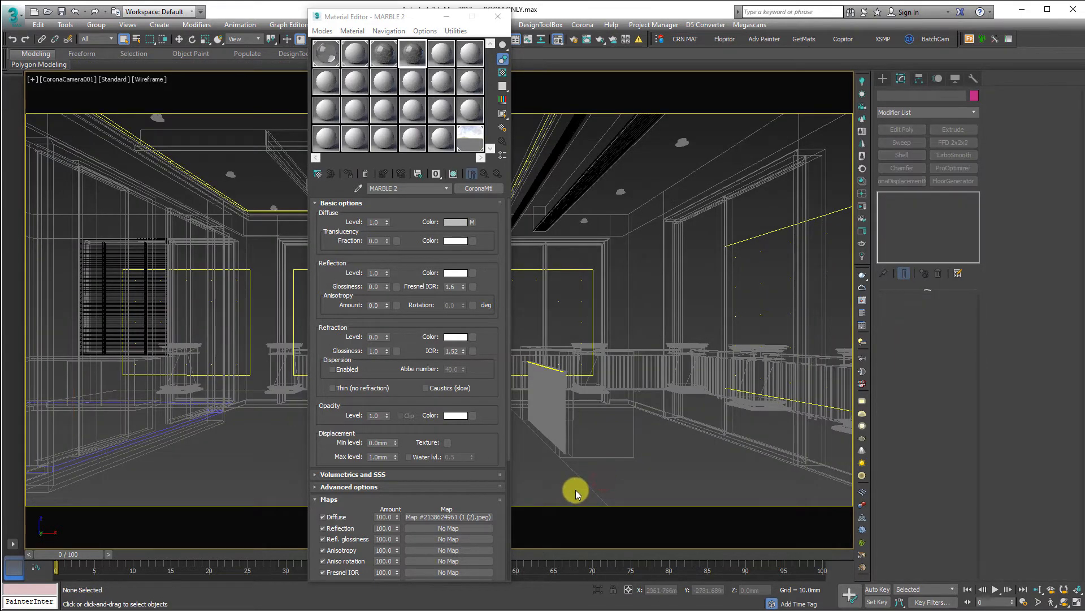
left_click(728, 443)
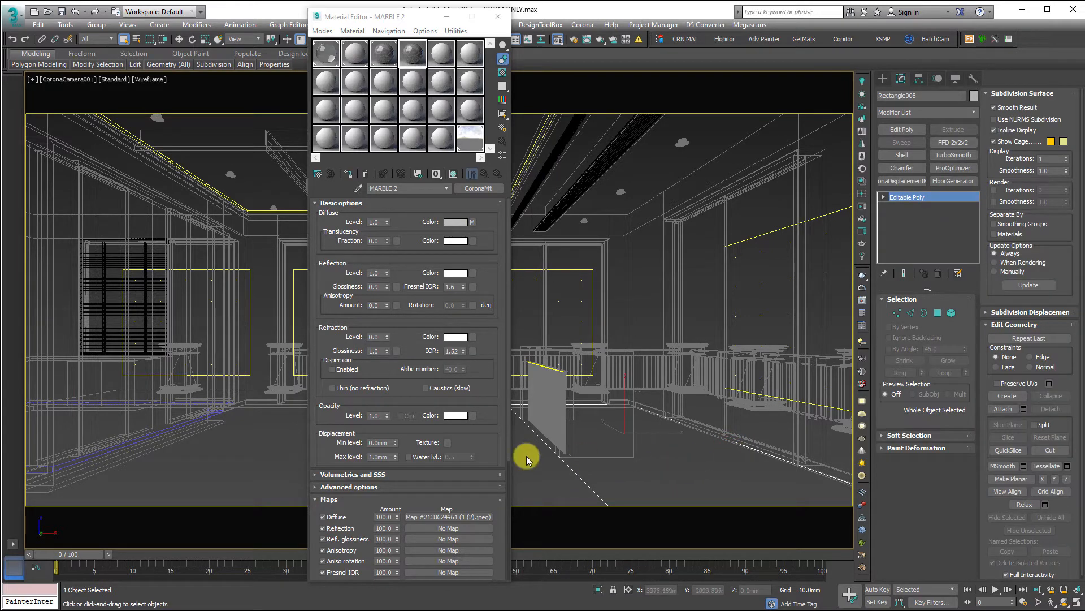
left_click(166, 432, "ctrl")
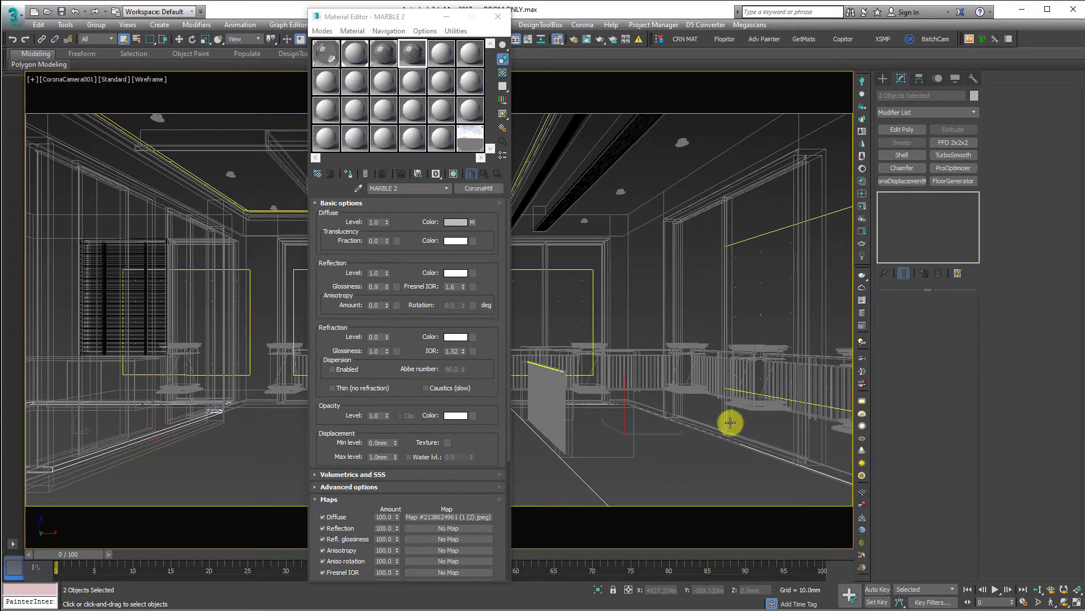
key("F3")
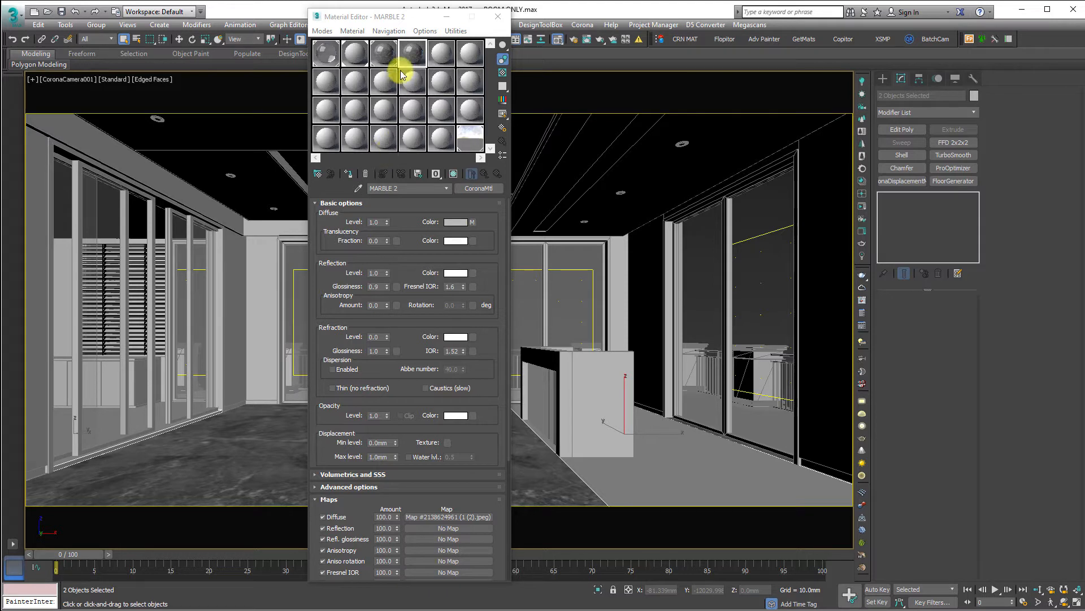
left_click(349, 173)
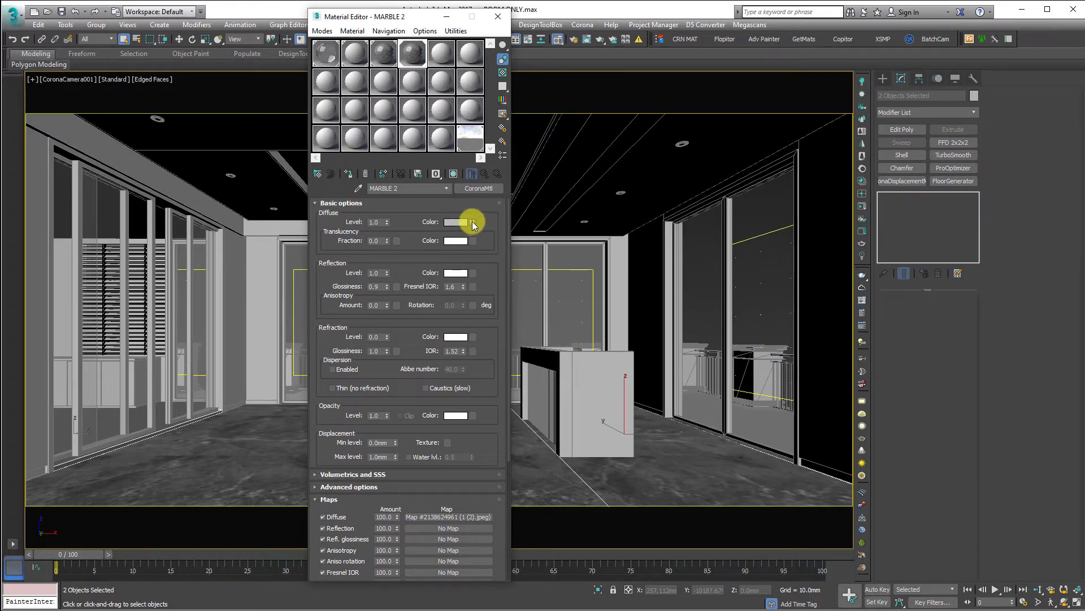
Step: Wrap the MARBLE 2 diffuse bitmap in a Color Correction map, keeping the old map as sub-map, and show it in the viewport
left_click(473, 224)
left_click(478, 188)
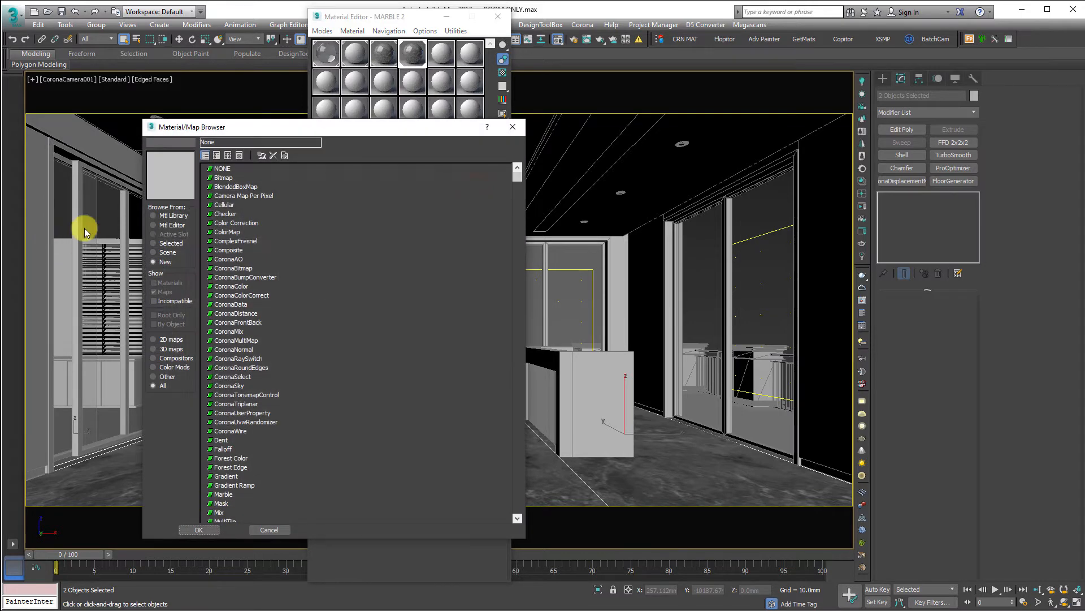
double_click(246, 225)
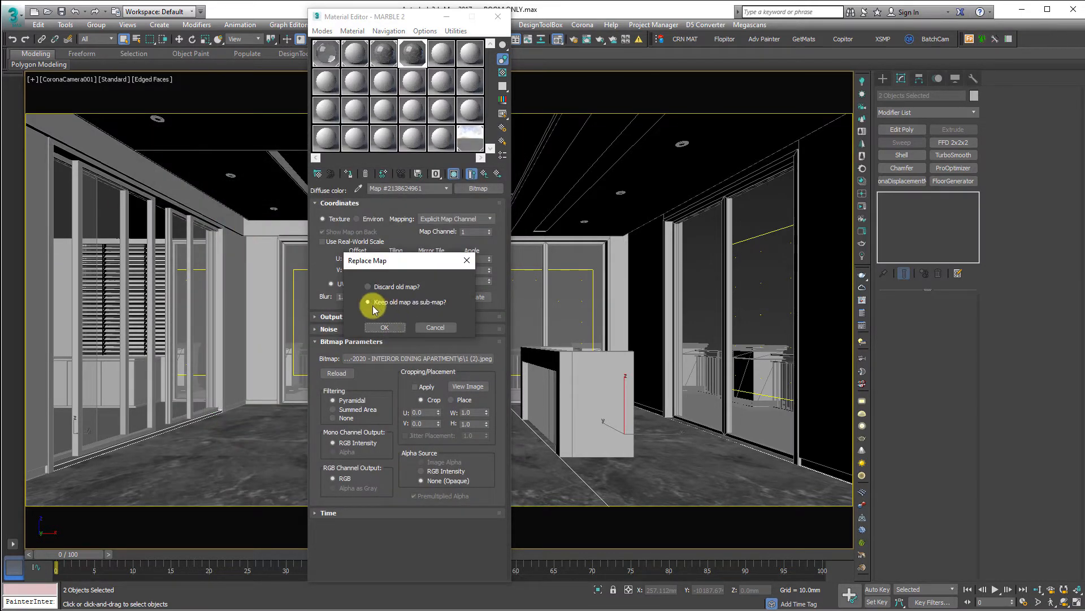
left_click(386, 327)
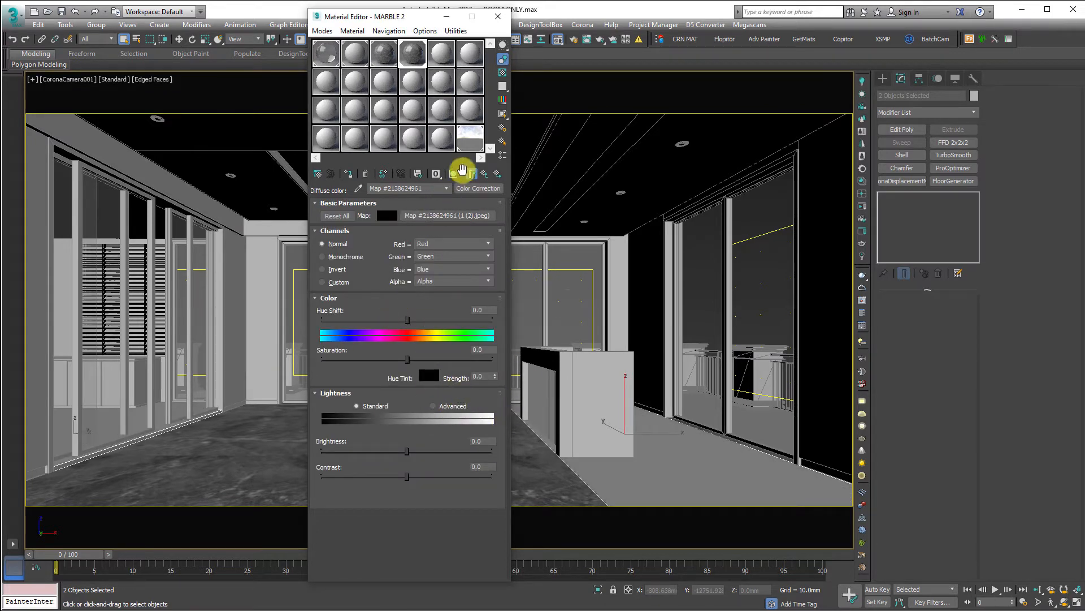
left_click(454, 174)
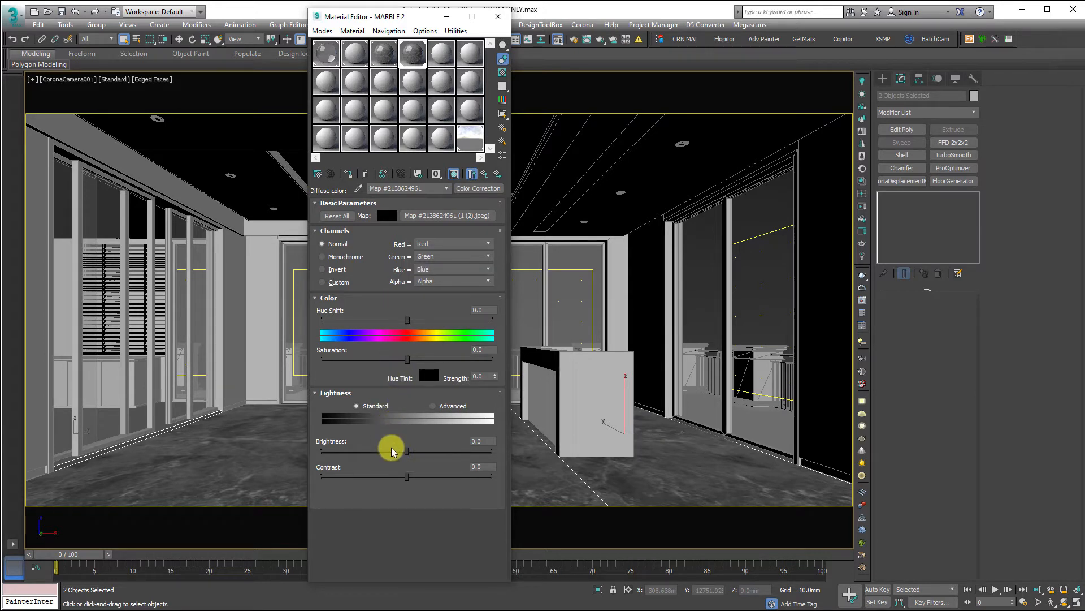
Step: Set the Color Correction brightness to about -6.3 and contrast to about 9, and start the interactive render
left_click_drag(388, 450, 415, 479)
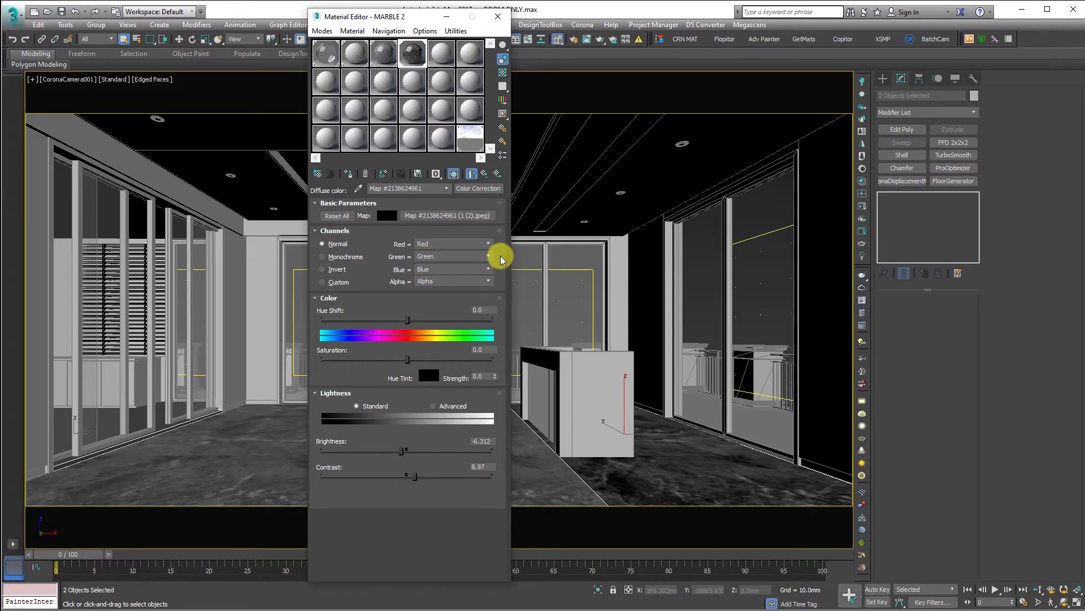
left_click(862, 216)
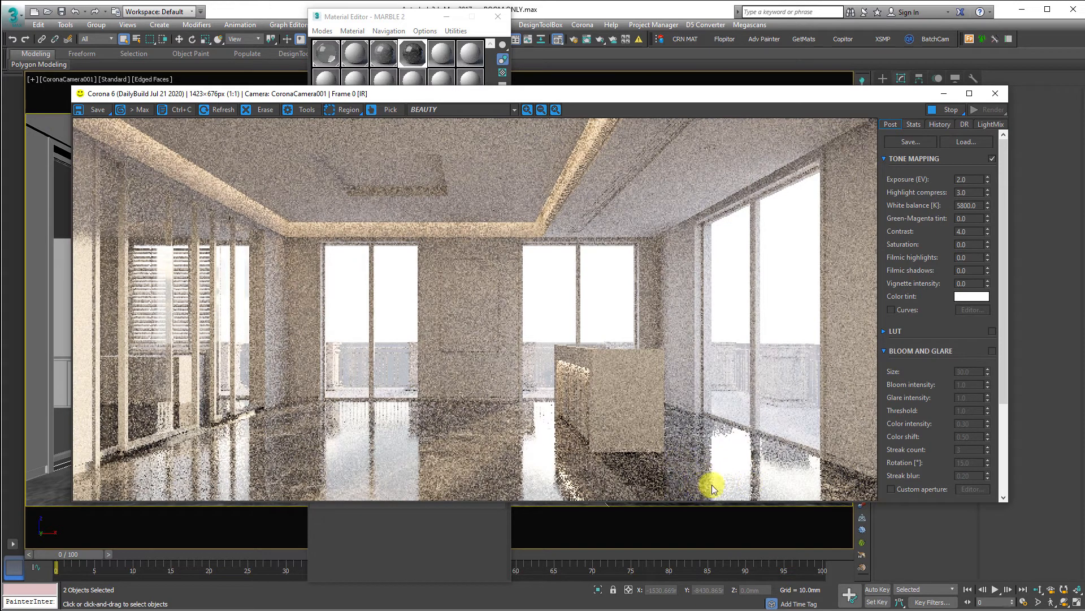
Step: Set the Color Correction brightness to -3 and contrast to 3, and check the marble floor in the interactive render
left_click(394, 19)
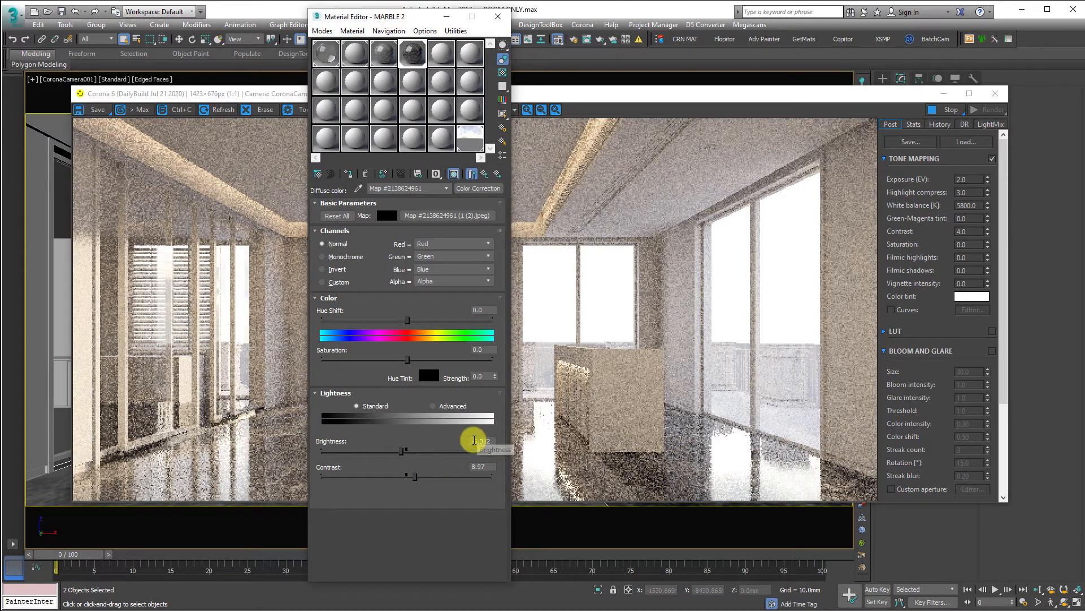
left_click_drag(474, 440, 501, 442)
type("-3")
key("Return")
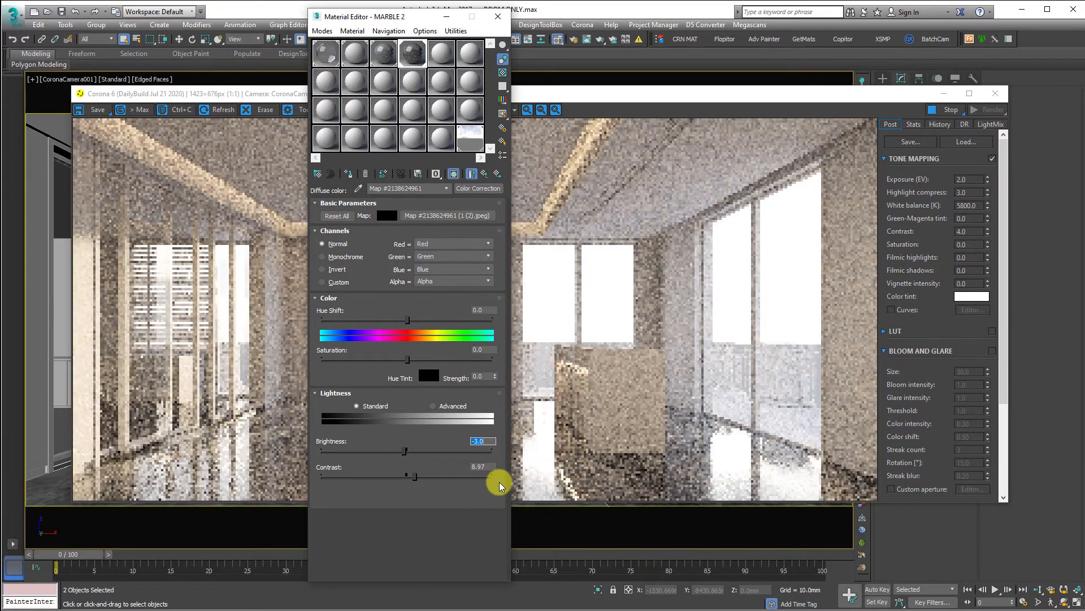
left_click_drag(489, 470, 422, 471)
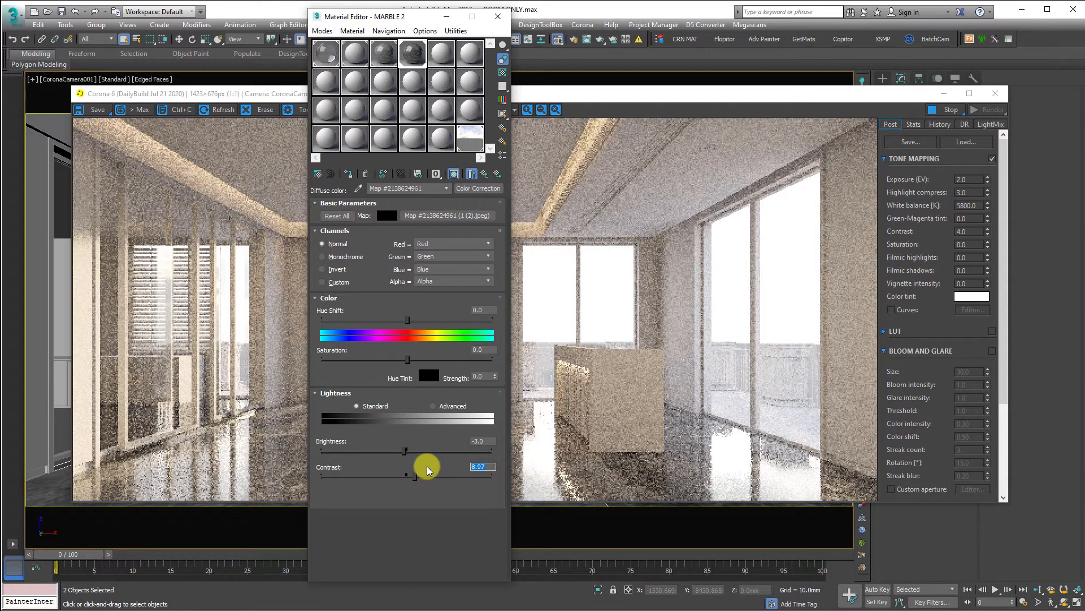
key("Return")
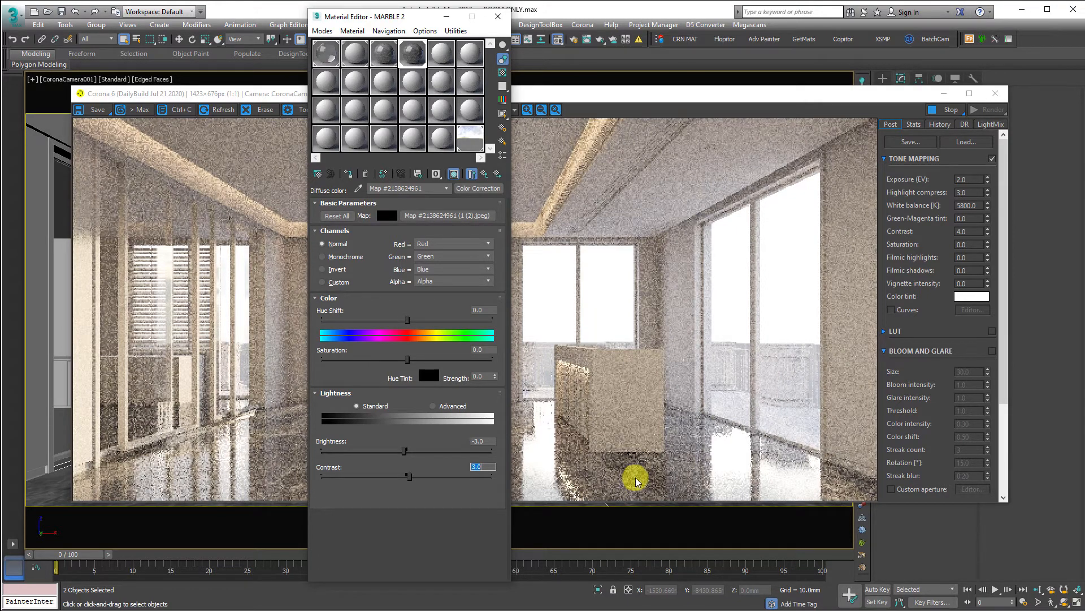
left_click(530, 94)
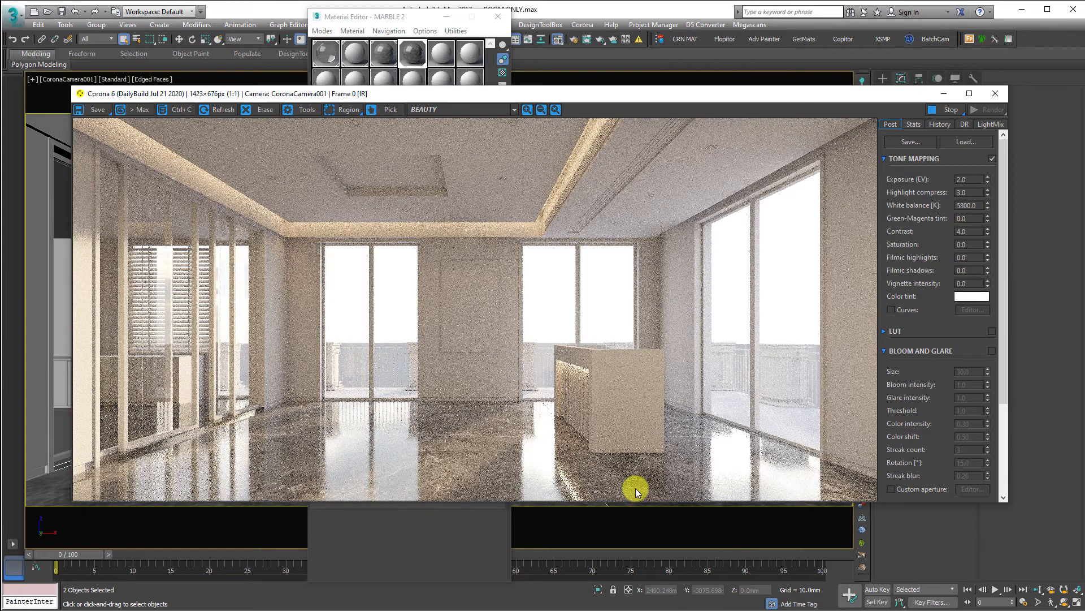
Step: Set the Color Correction brightness to -5 and check the floor in the interactive render
left_click(467, 534)
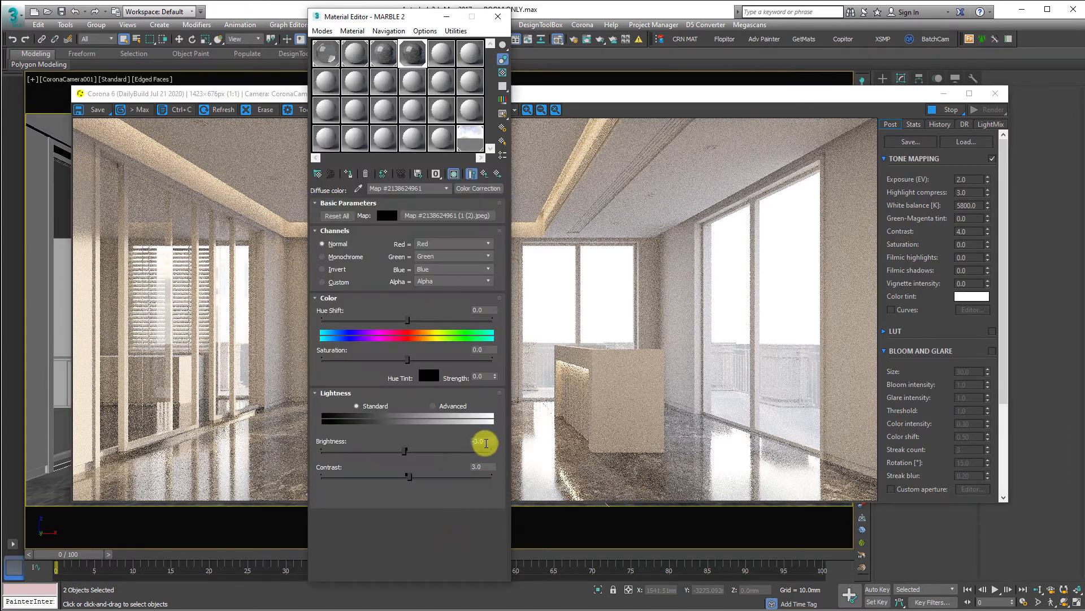
double_click(485, 442)
key("Return")
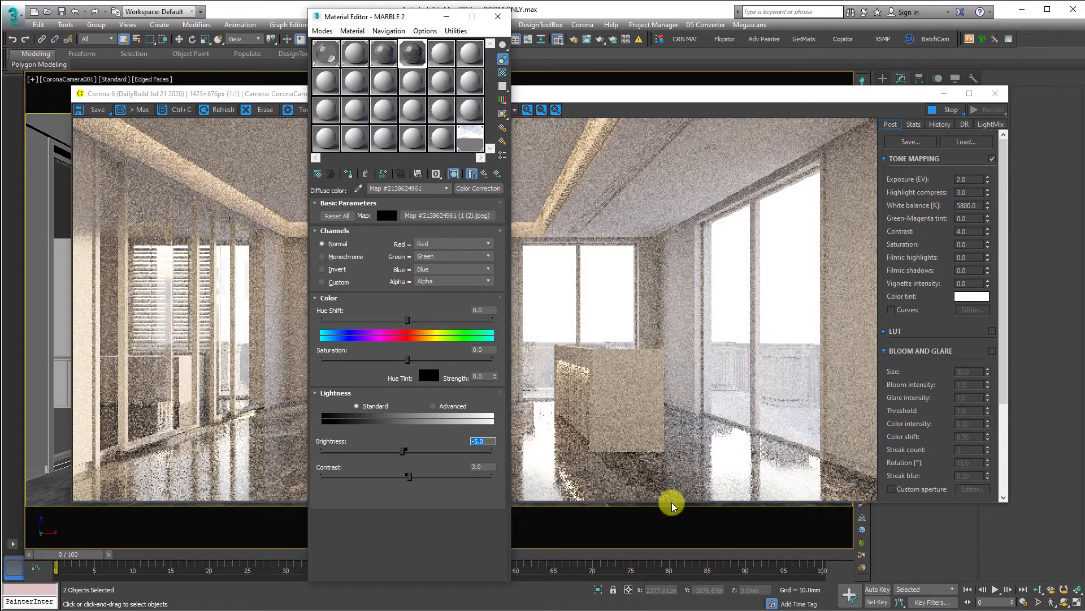
left_click(610, 94)
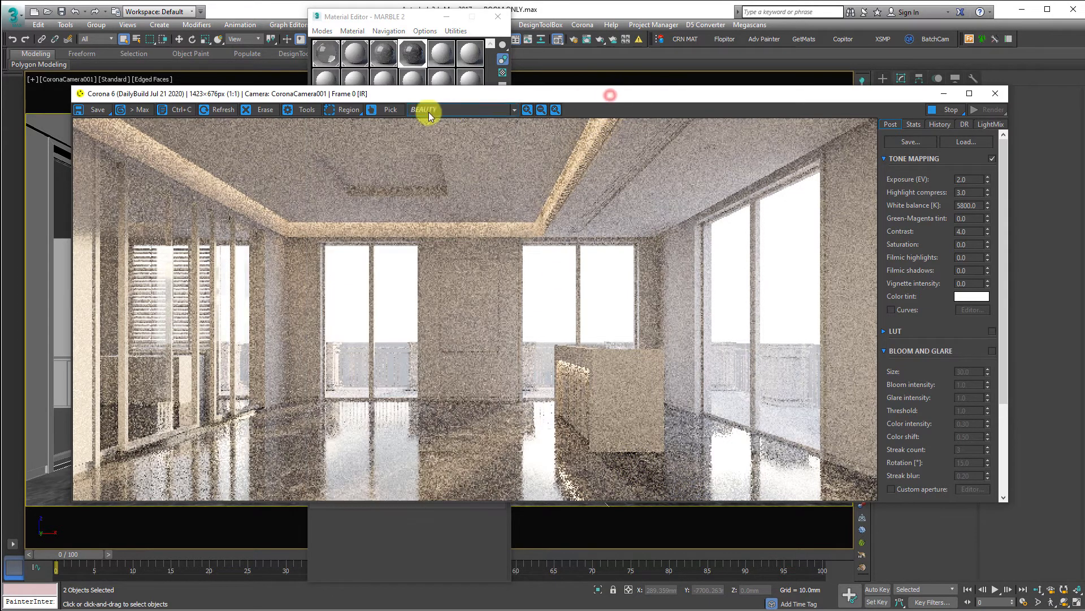
Step: Limit the interactive render to a region around the counter's base and examine the two marble floors there up close
left_click(352, 111)
left_click_drag(510, 419, 715, 488)
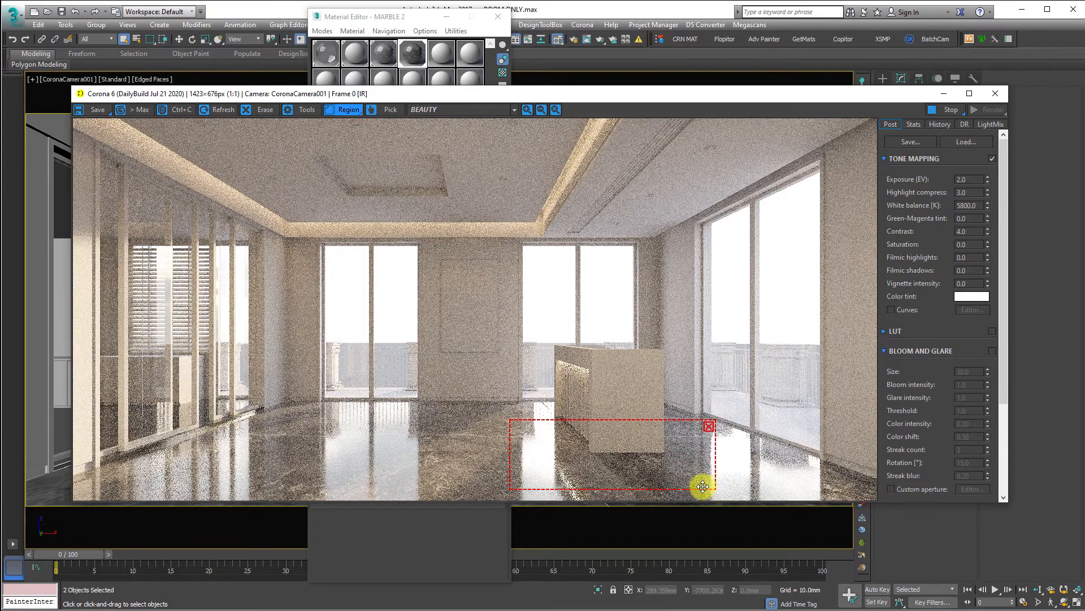
scroll(701, 484, "up", 1)
middle_click_drag(696, 468, 682, 359)
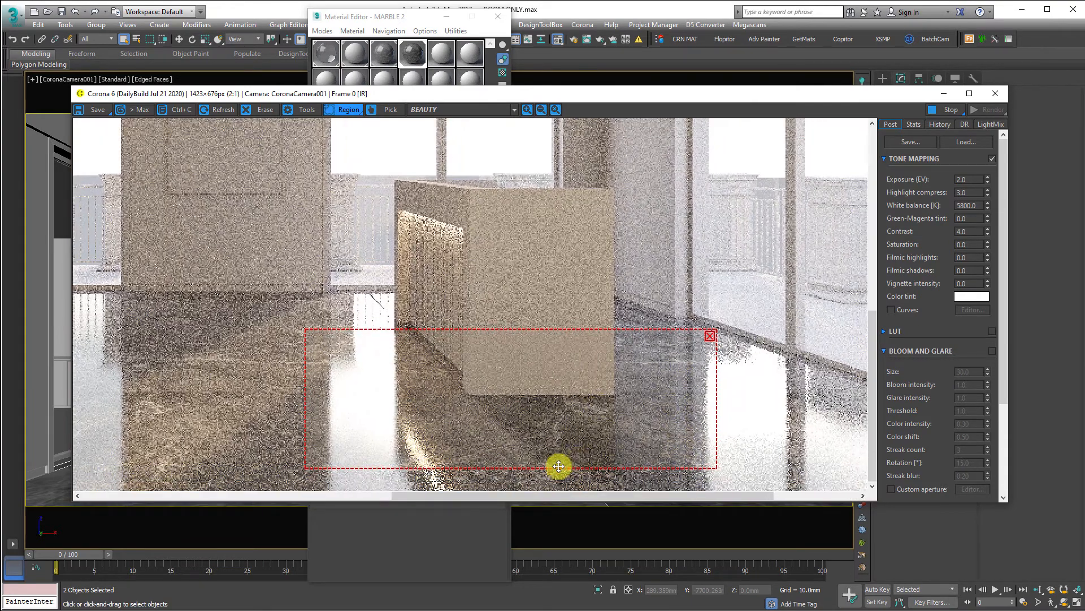
Step: Set the MARBLE 2 Color Correction brightness to -7 beside the region render, and remove the render region after checking
left_click(466, 564)
left_click_drag(412, 18, 194, 17)
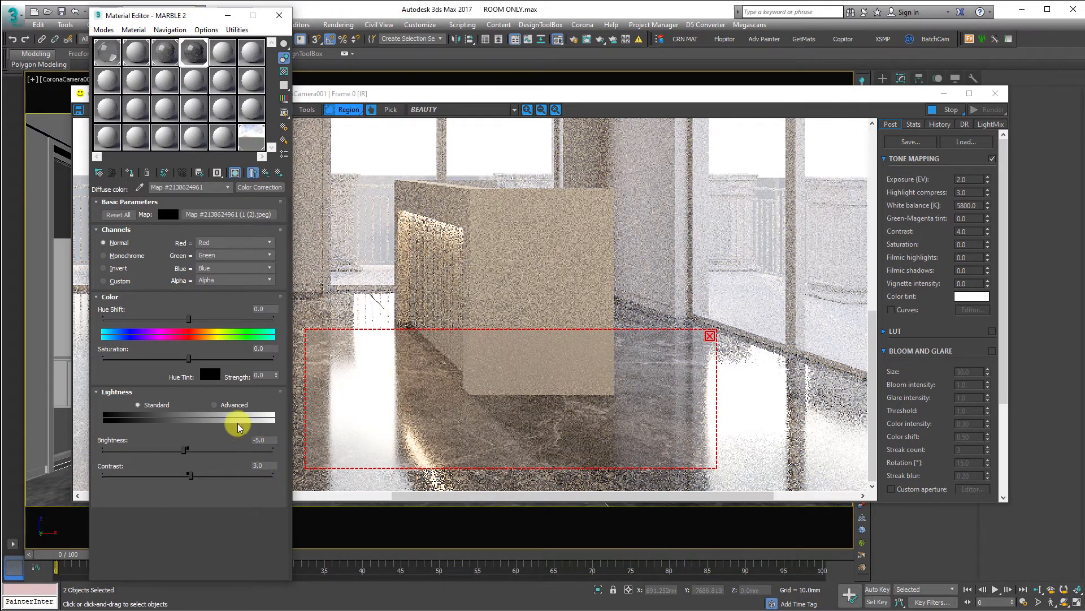
double_click(266, 441)
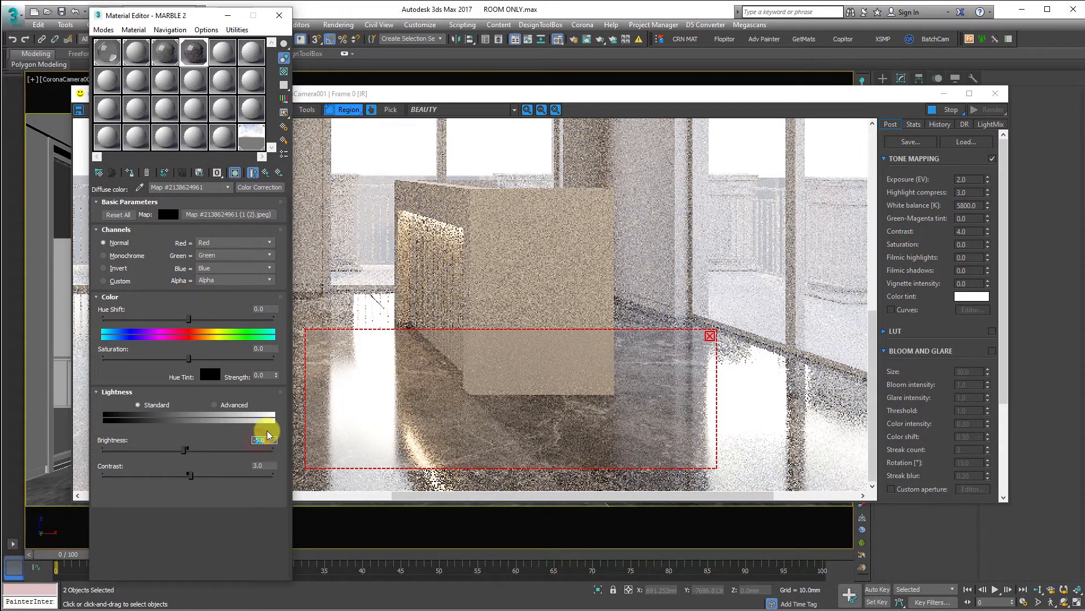
type("-4")
key("Return")
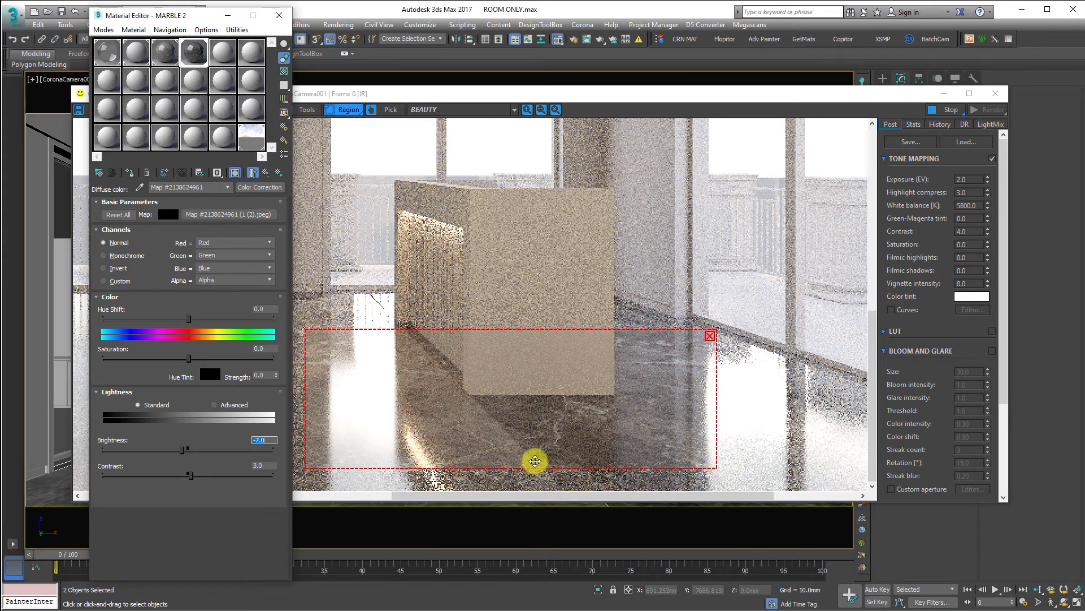
scroll(617, 442, "down", 2)
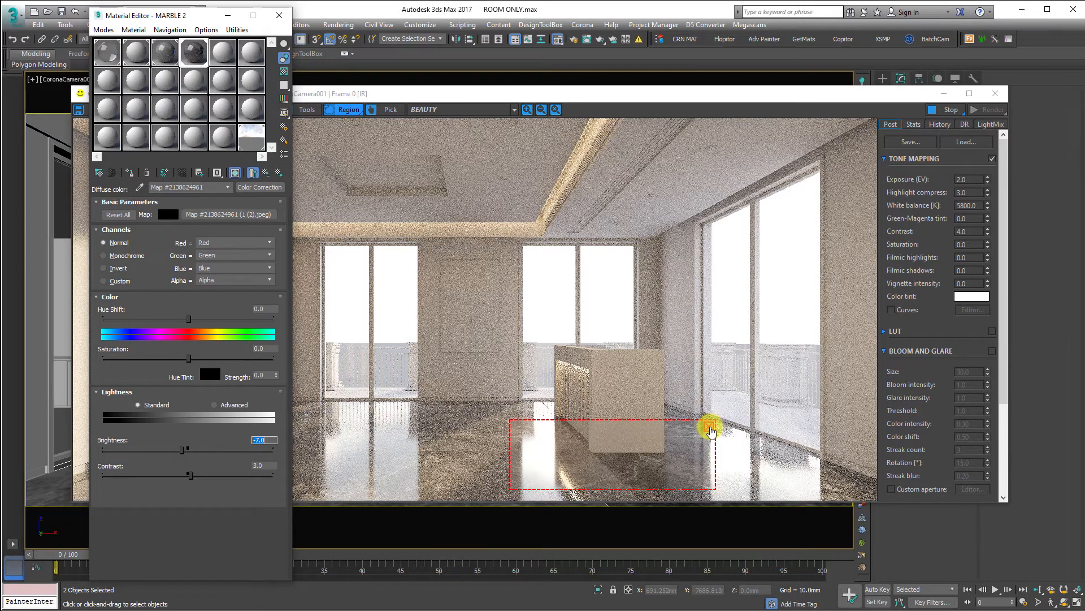
left_click(711, 430)
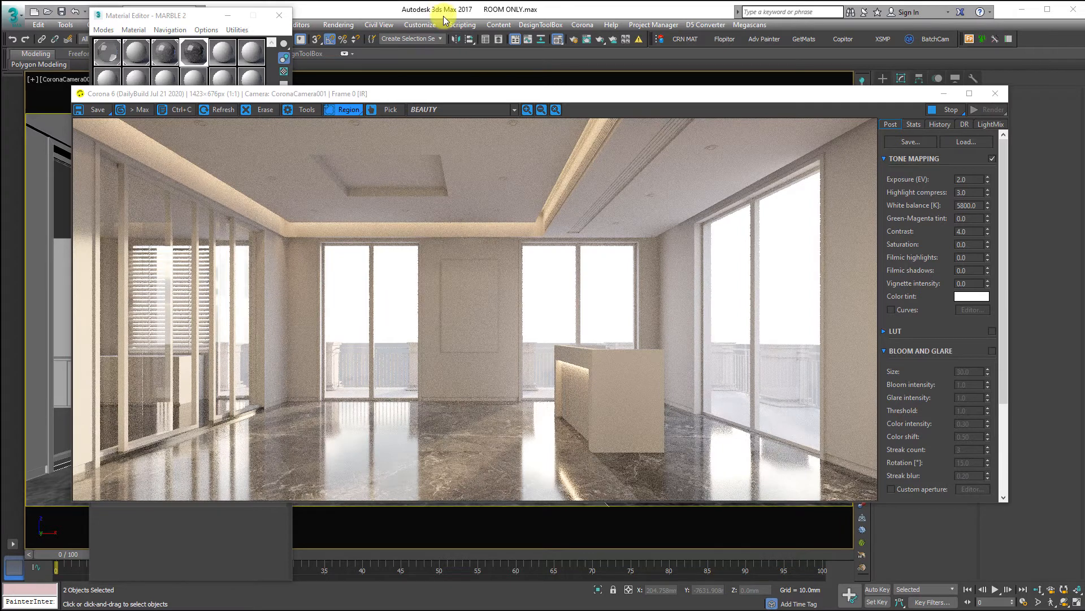
Step: Rename the next free sample material WALL MARBLE and convert it to a CoronaMtl
left_click(223, 50)
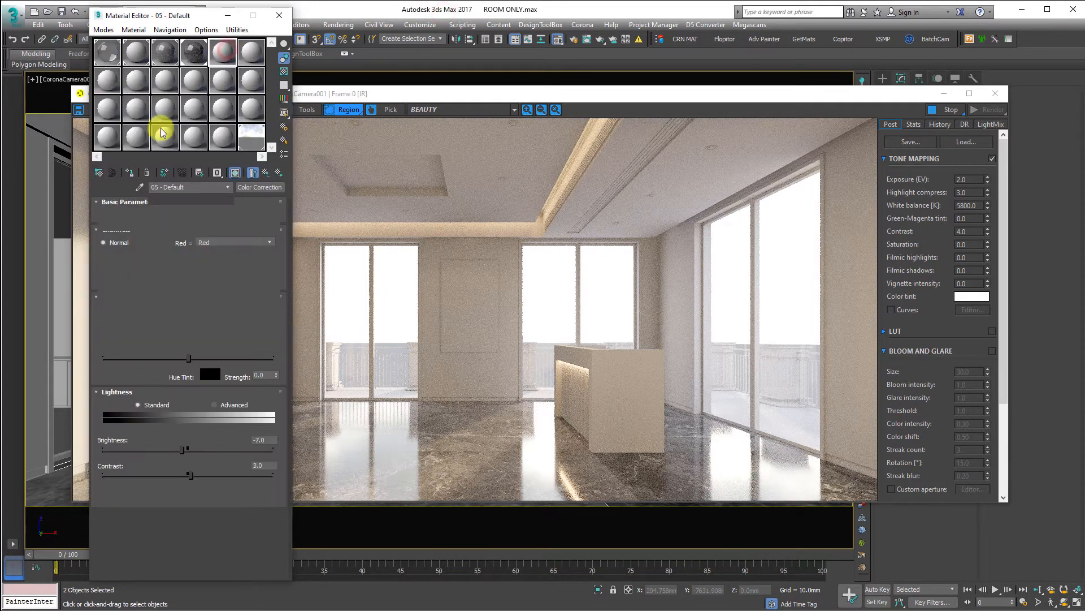
left_click(152, 187)
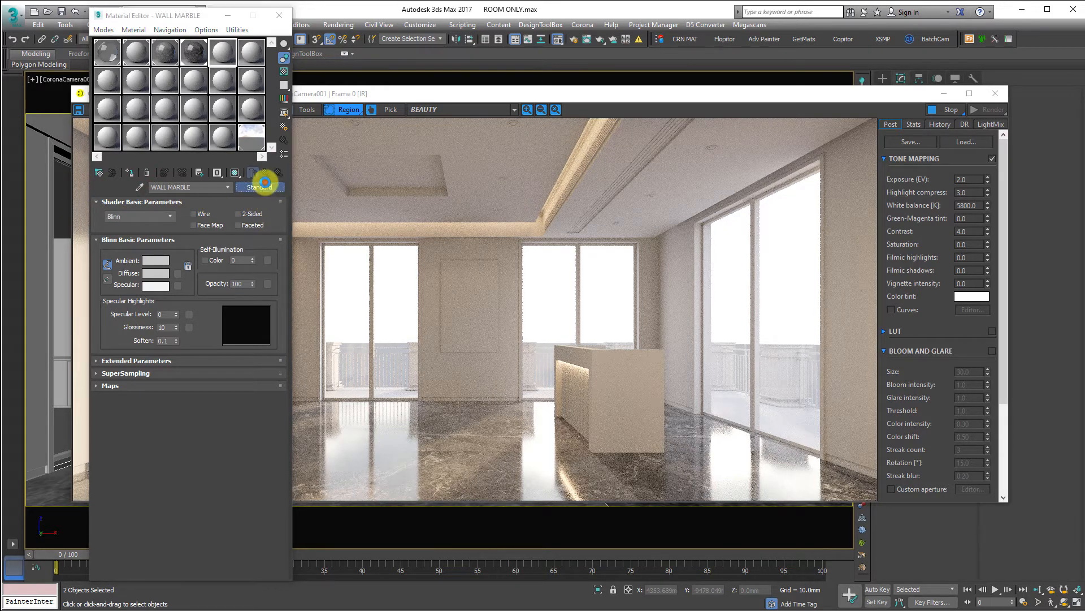
left_click(262, 186)
double_click(221, 205)
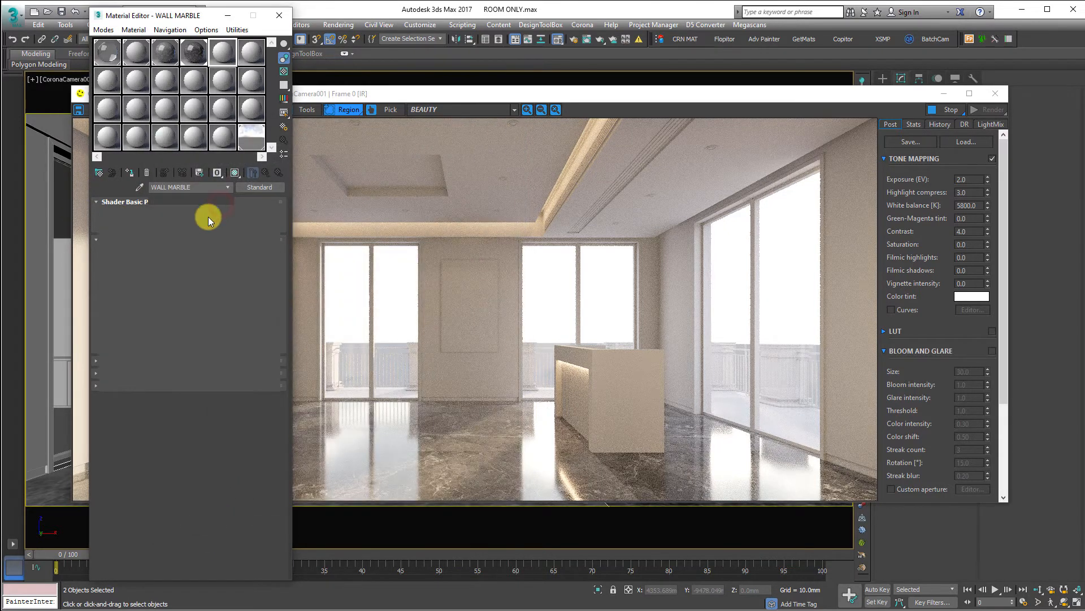
left_click(254, 220)
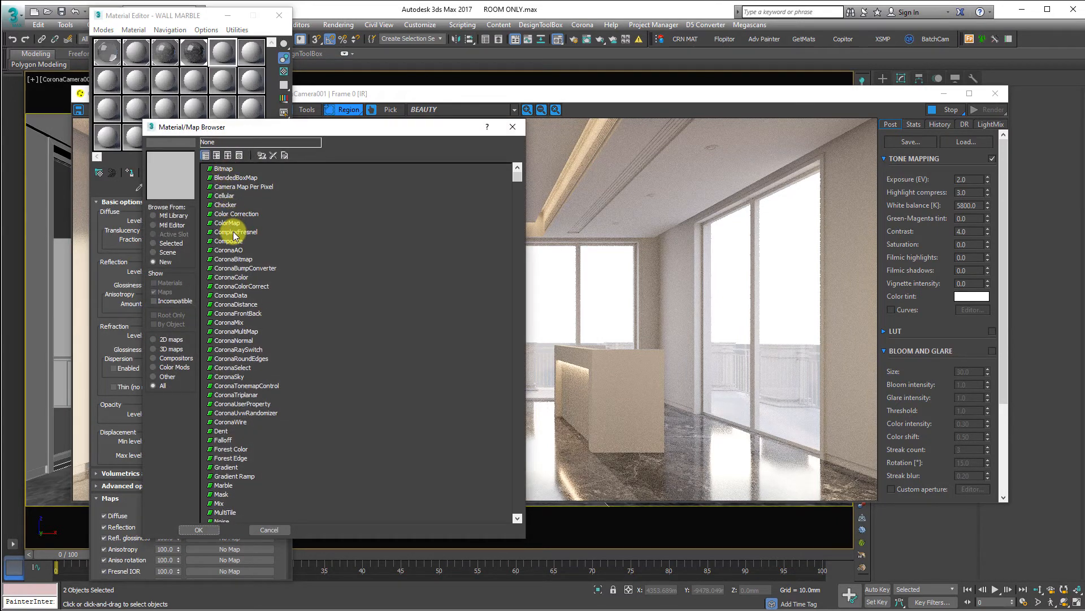
double_click(223, 169)
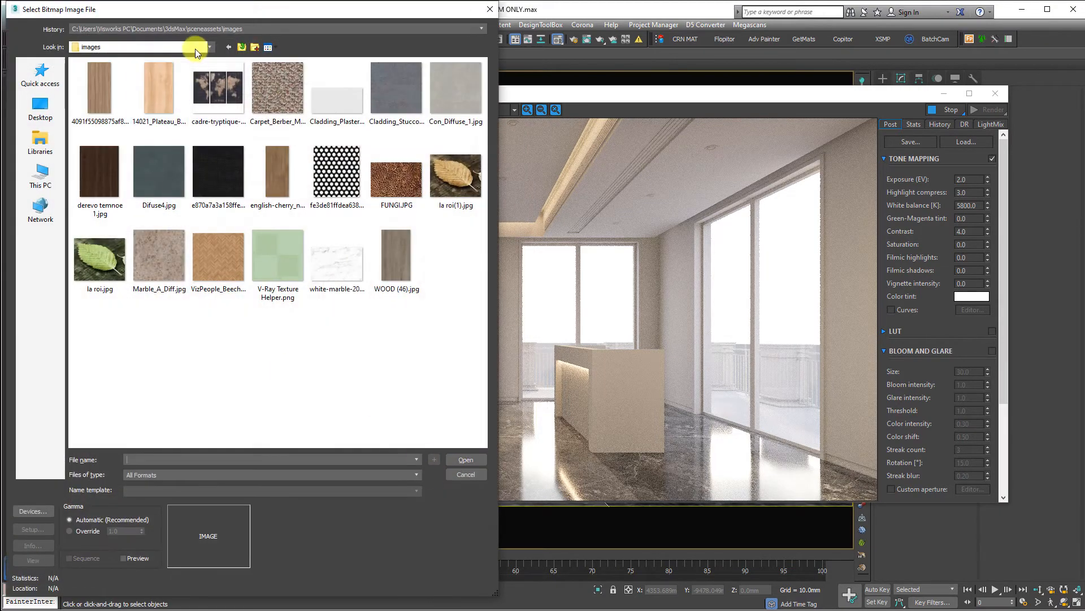
left_click(218, 27)
left_click(373, 47)
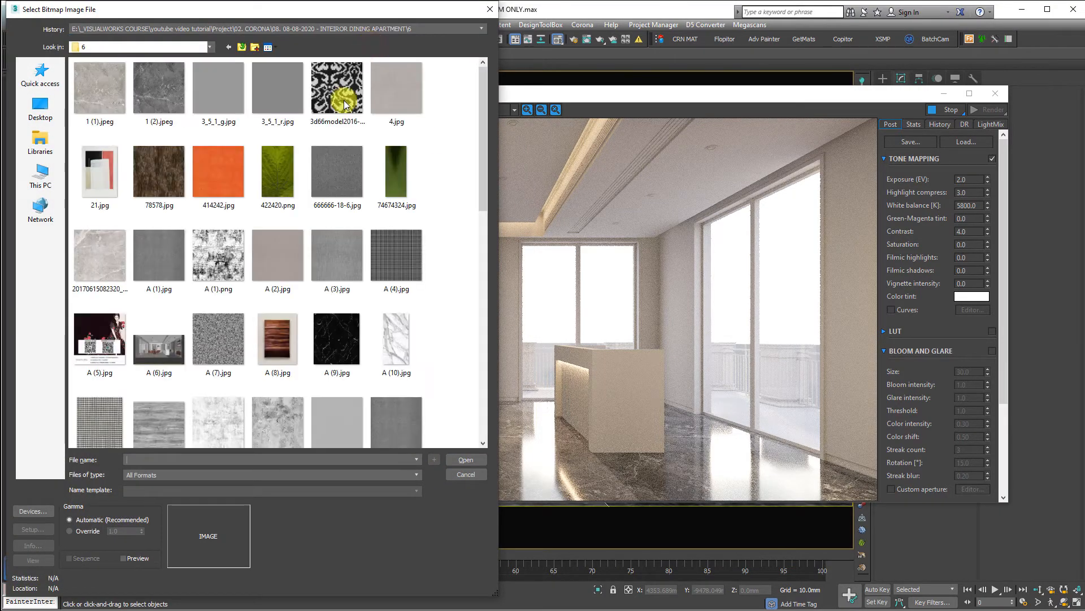
double_click(96, 250)
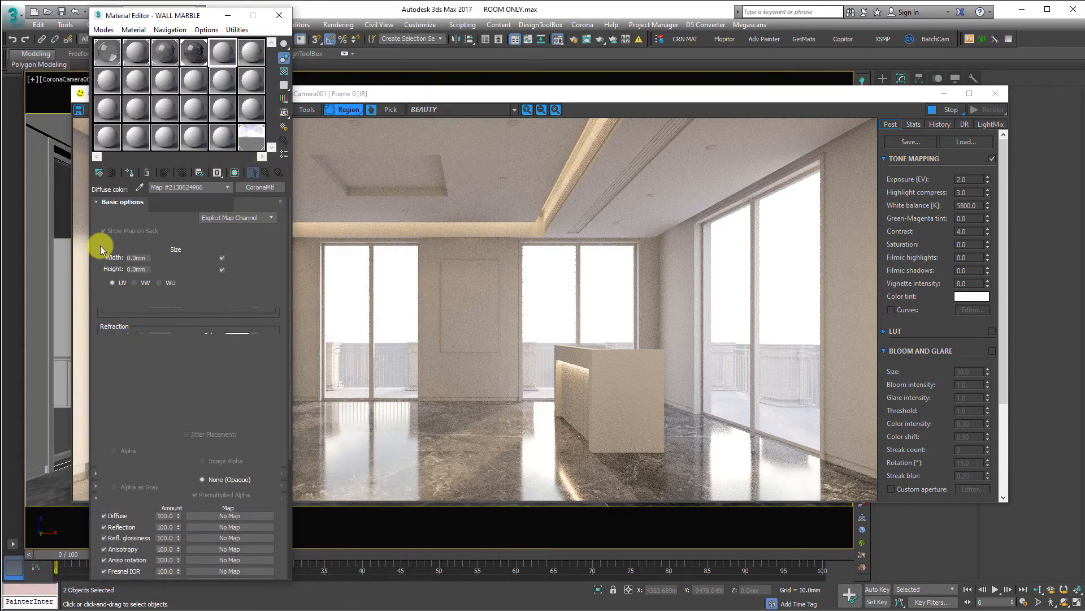
left_click(234, 173)
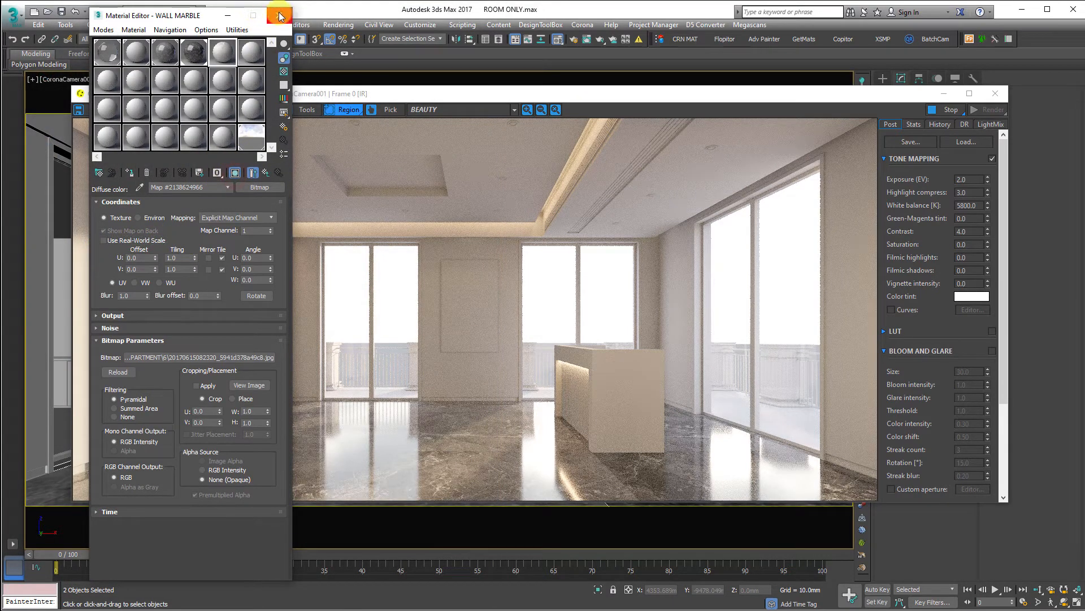
left_click_drag(184, 12, 901, 11)
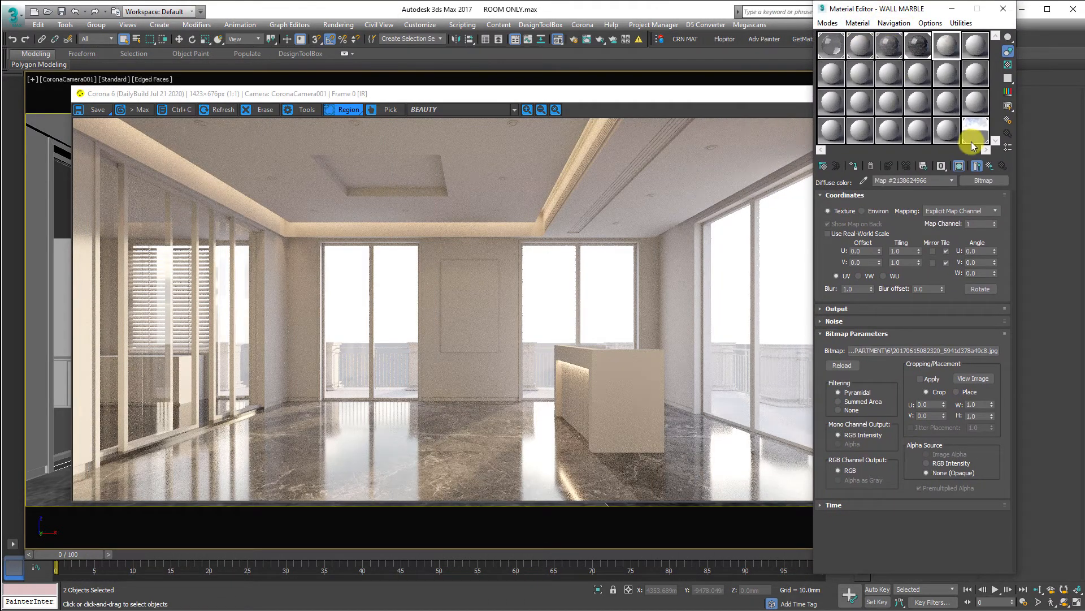
left_click(989, 167)
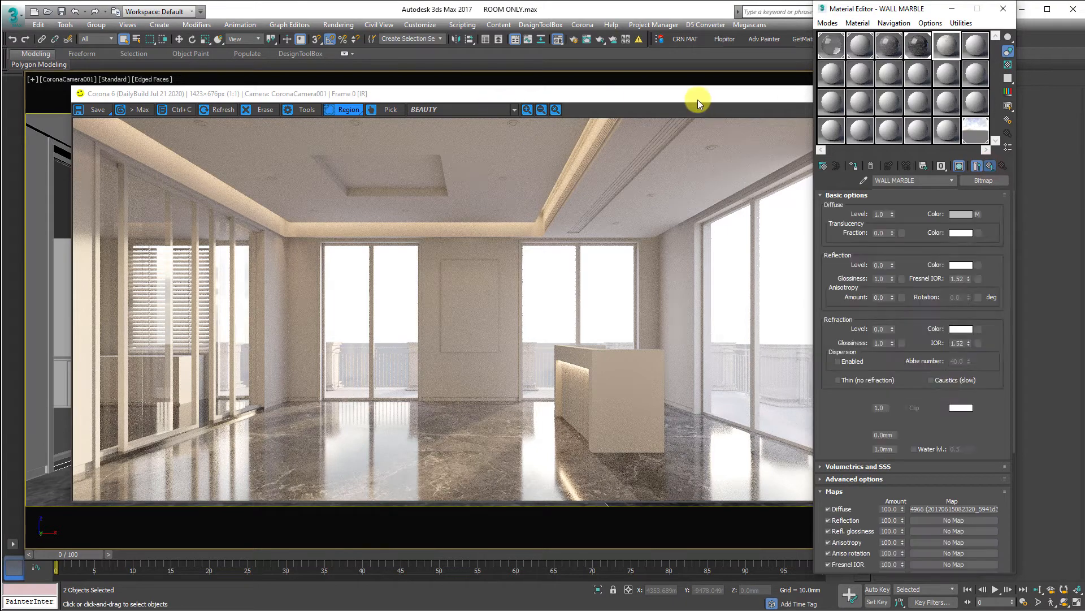
Step: Close the render frame buffer, isolate the room's wall object, and make WALL MARBLE the active sample material
left_click(697, 95)
left_click(994, 96)
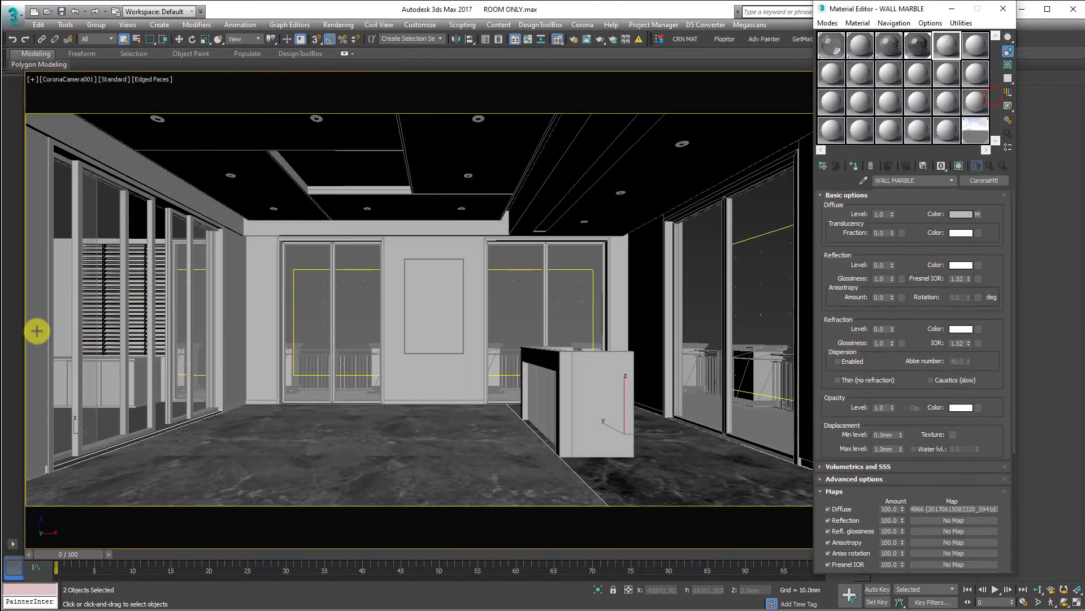
left_click(37, 264)
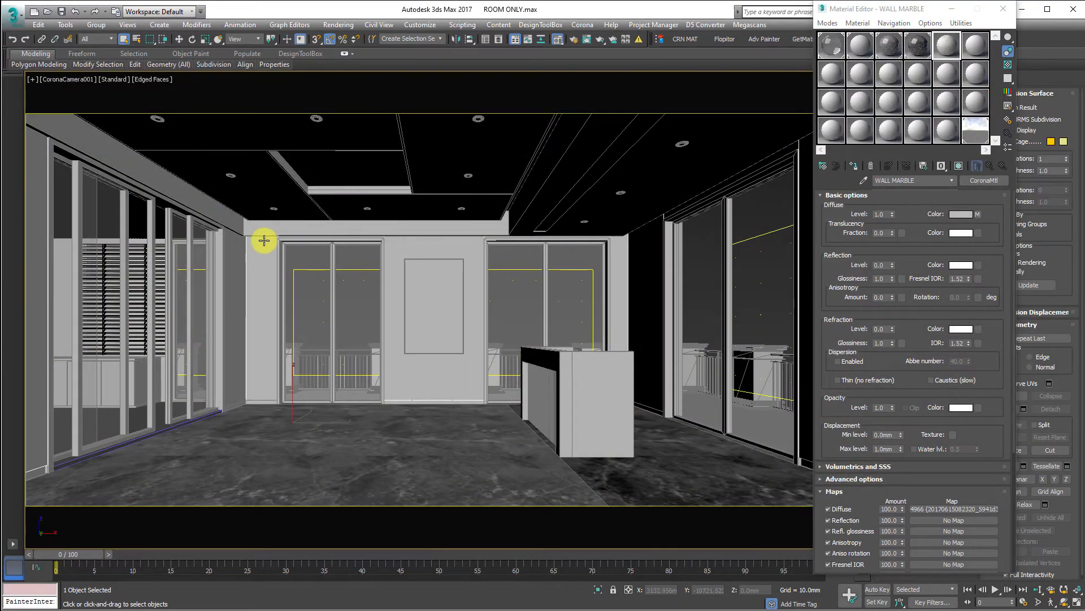
key("alt+q")
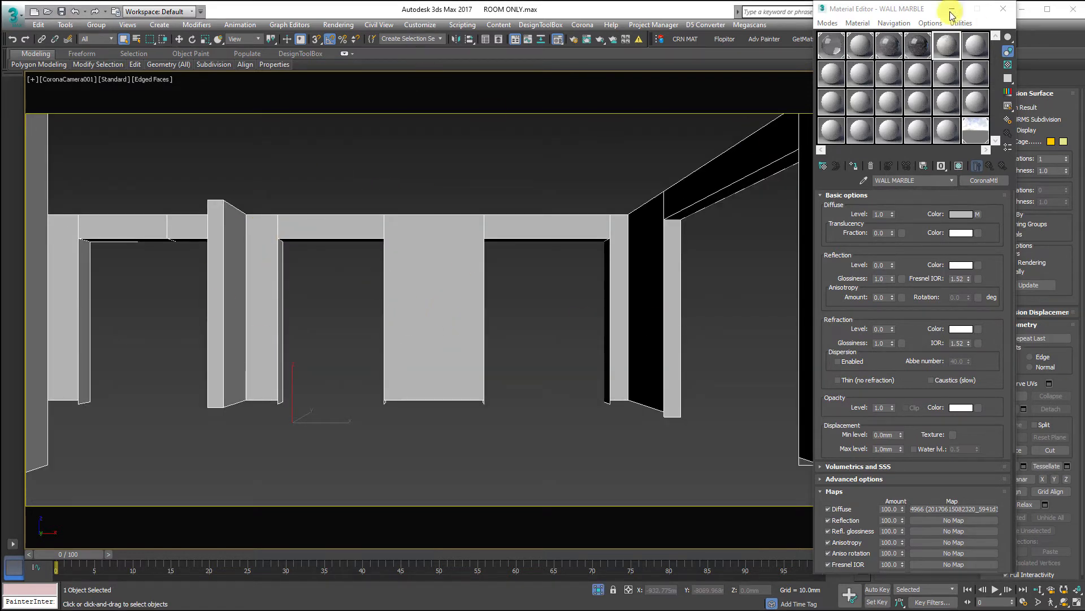
right_click(947, 46)
left_click(947, 44)
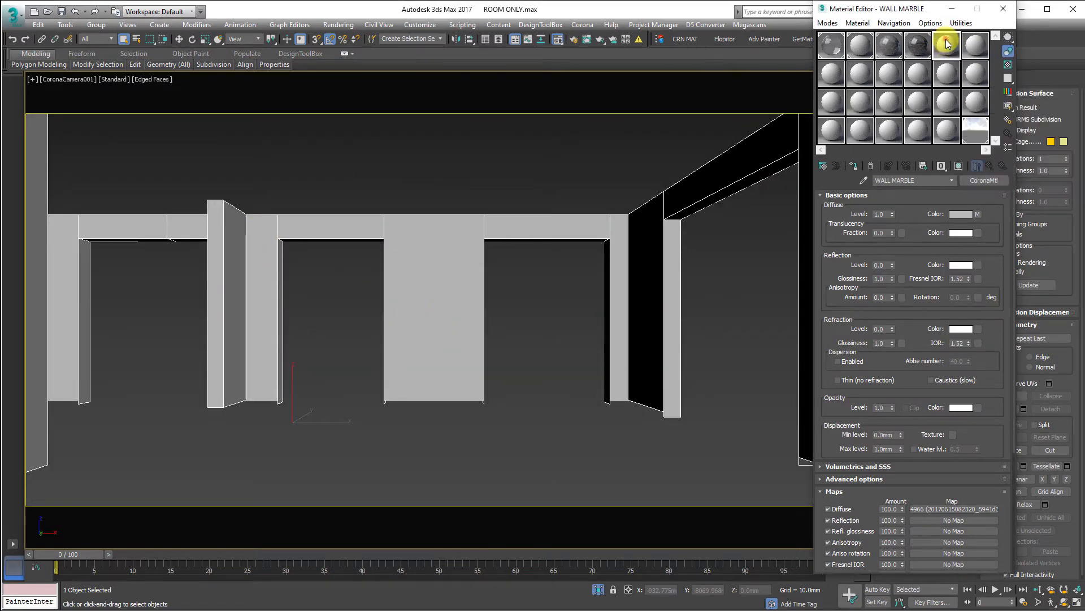
Step: Assign WALL MARBLE to the isolated walls and set its diffuse bitmap offset to U 0.75 and V 0.1
left_click(857, 167)
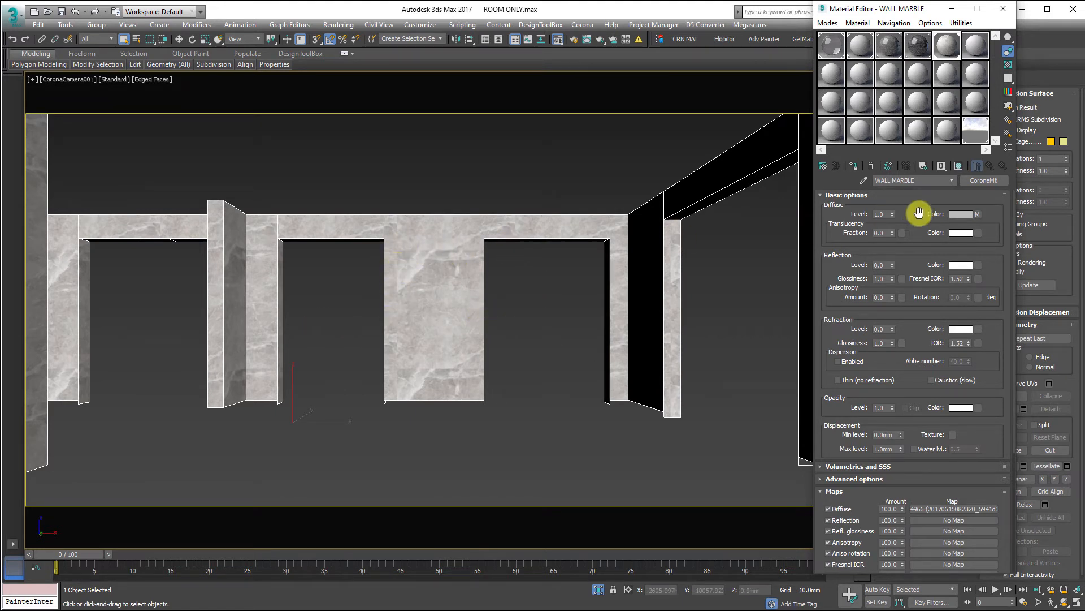
left_click(978, 214)
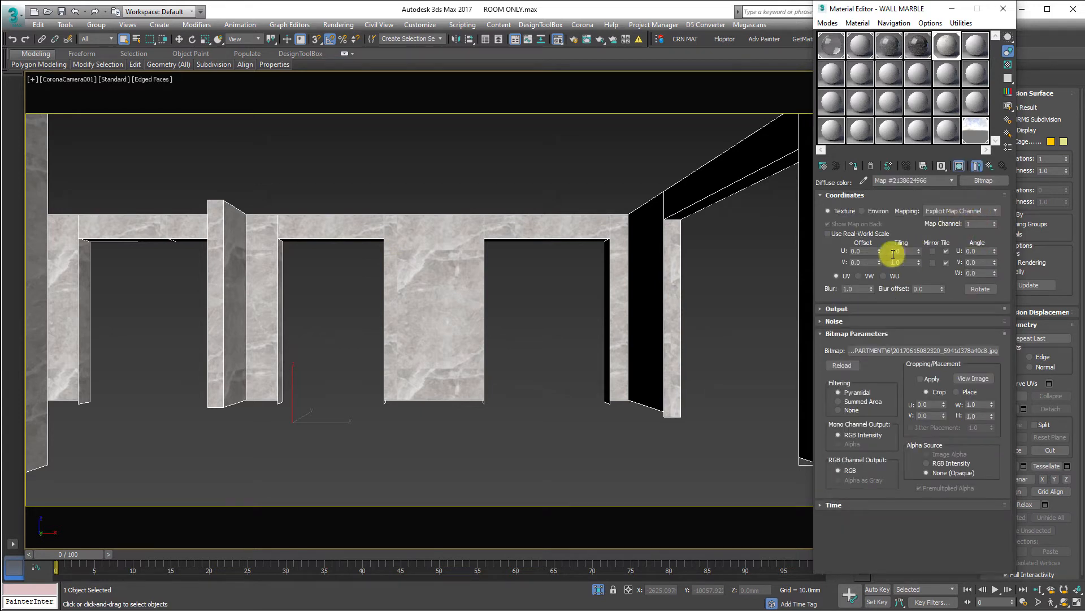
mouse_move(879, 251)
left_mouse_down()
mouse_move(877, 226)
mouse_move(877, 257)
left_mouse_up()
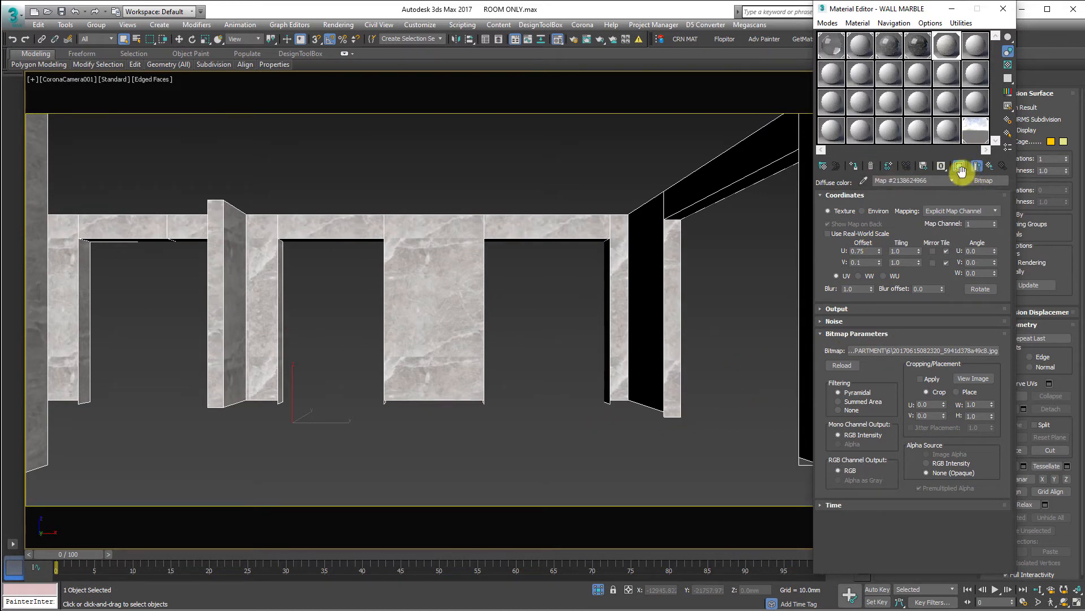
left_click(990, 167)
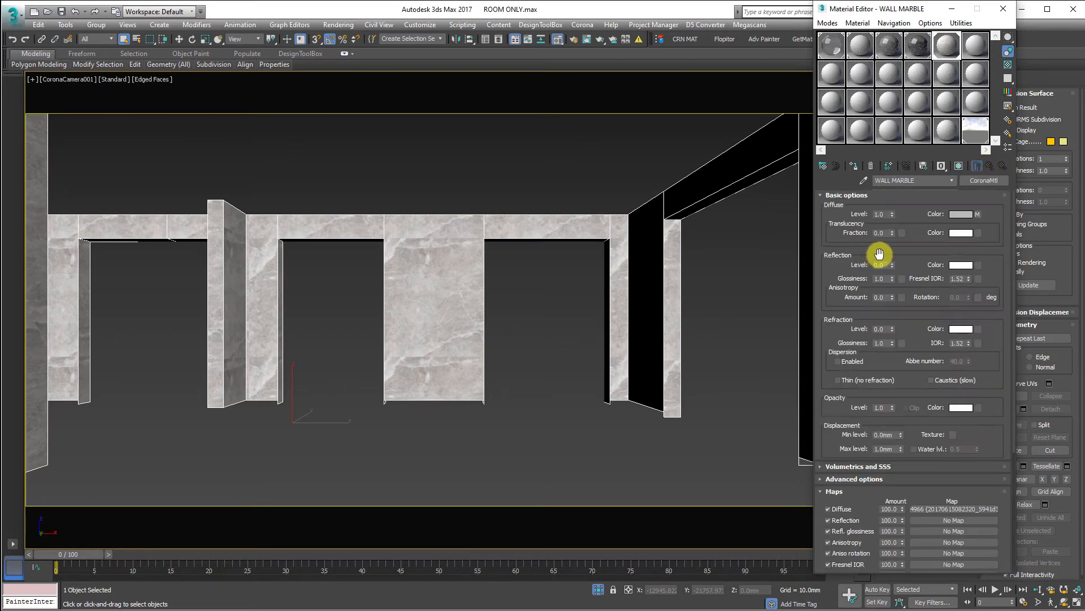
Step: Set WALL MARBLE's reflection level to 1.0, glossiness to 0.92 and Fresnel IOR to 1.6
left_click_drag(895, 266, 890, 193)
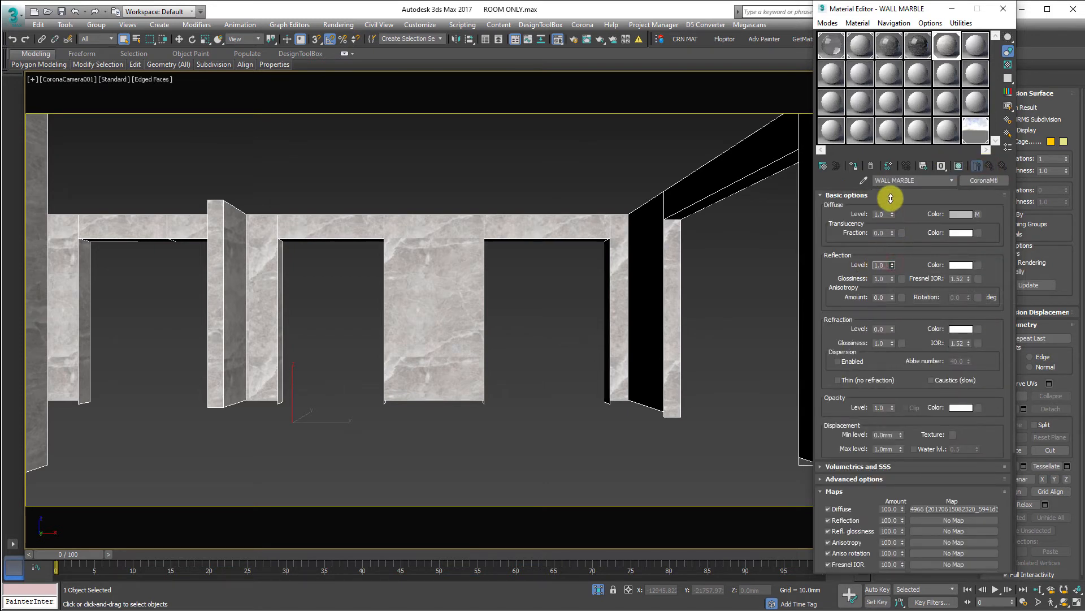
double_click(880, 279)
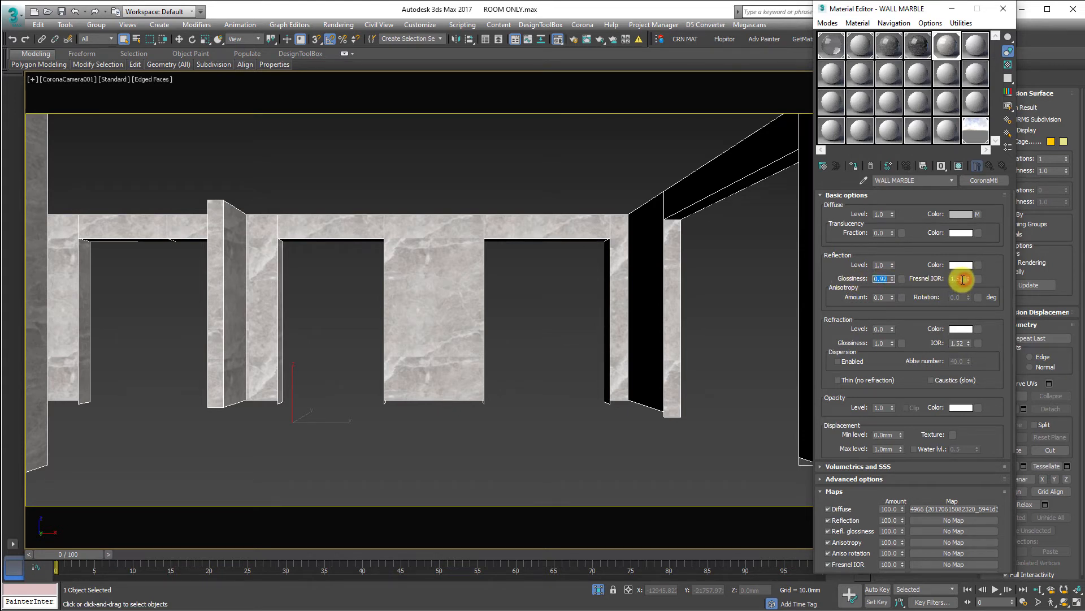
double_click(962, 279)
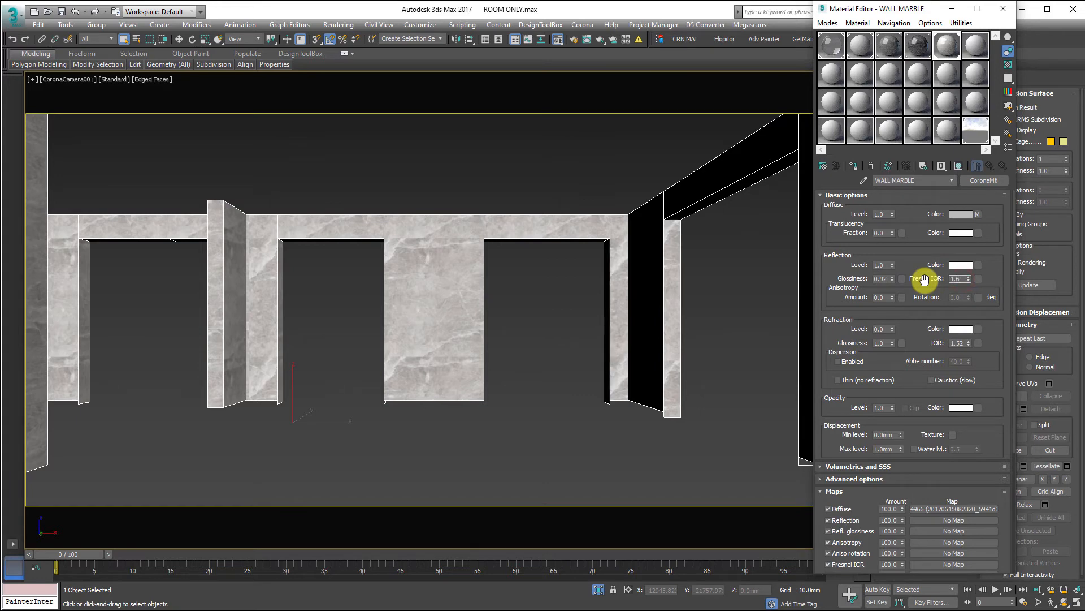
Step: Add a Mix map to WALL MARBLE's Bump slot
left_click_drag(927, 342, 950, 139)
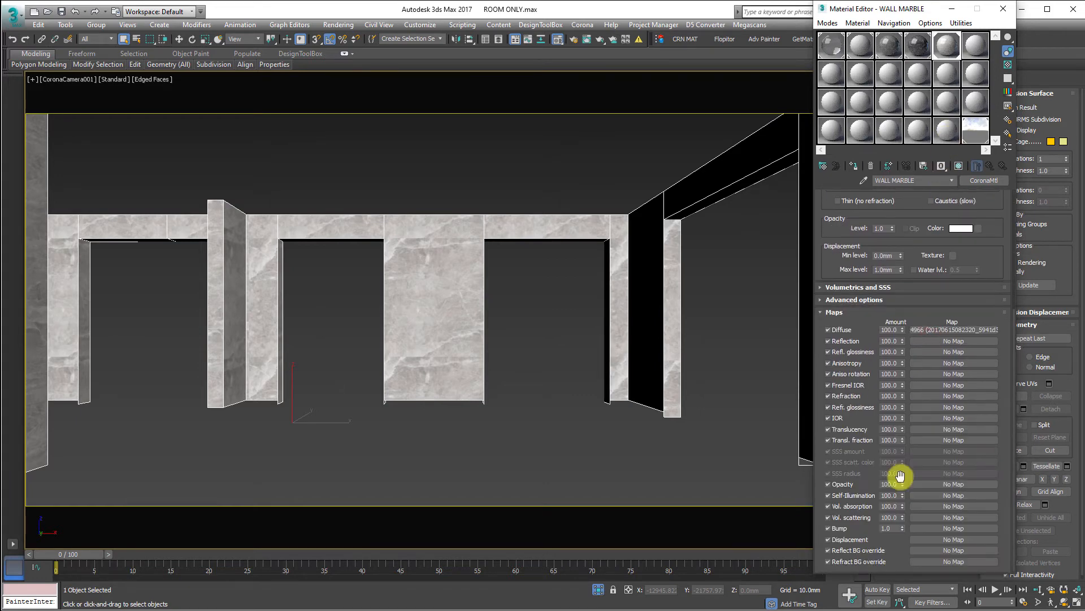
left_click(928, 536)
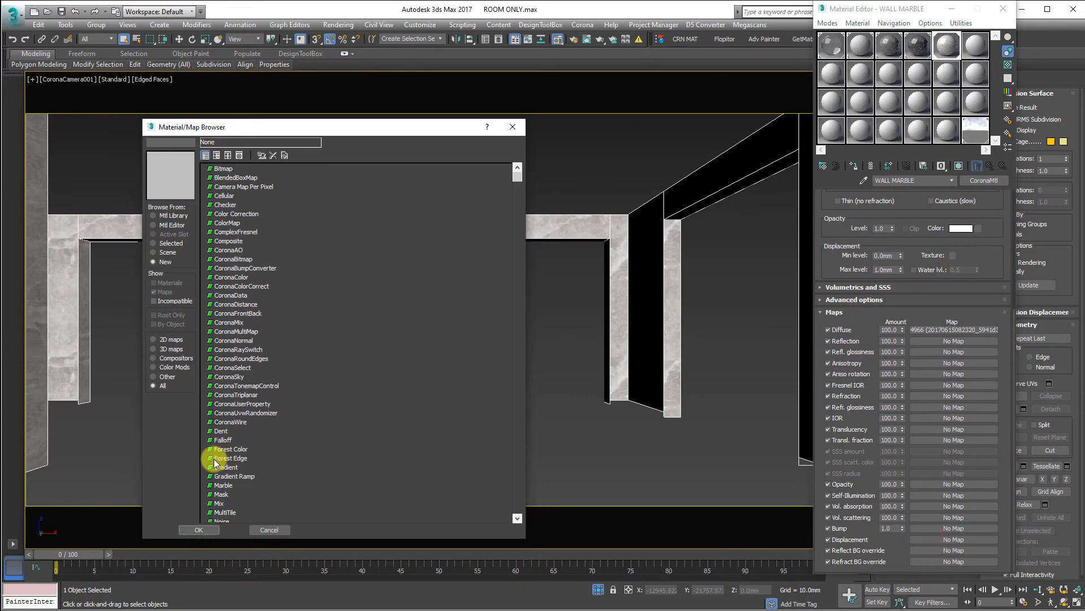
scroll(216, 439, "down", 3)
double_click(219, 434)
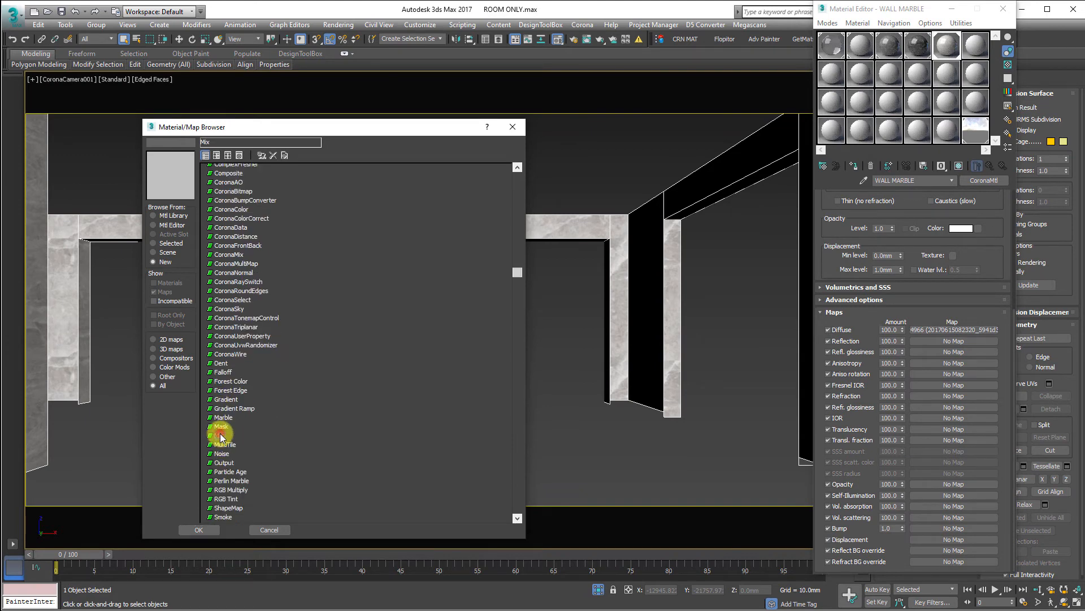
Step: Put a Noise map with size 1.0 in Color #1 of the bump Mix map and return to the Mix parameters
left_click(952, 221)
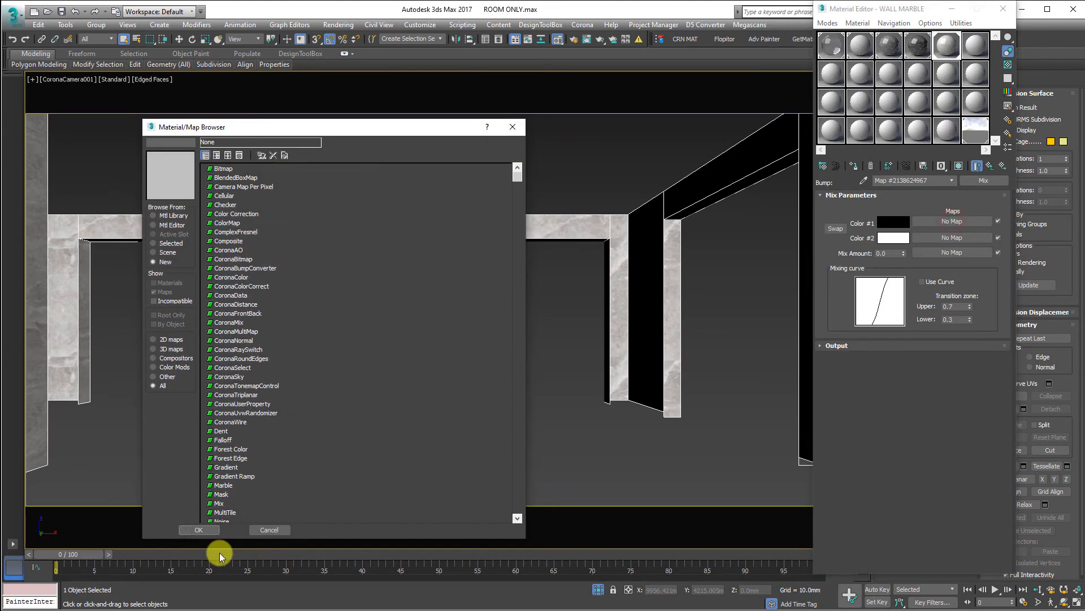
scroll(212, 498, "down", 2)
double_click(222, 464)
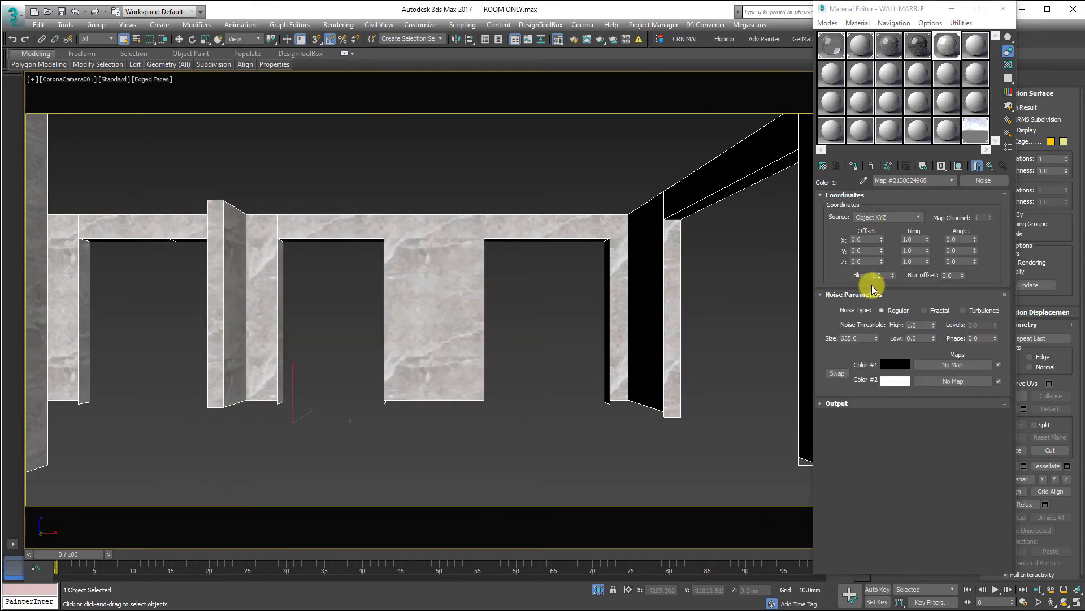
double_click(862, 338)
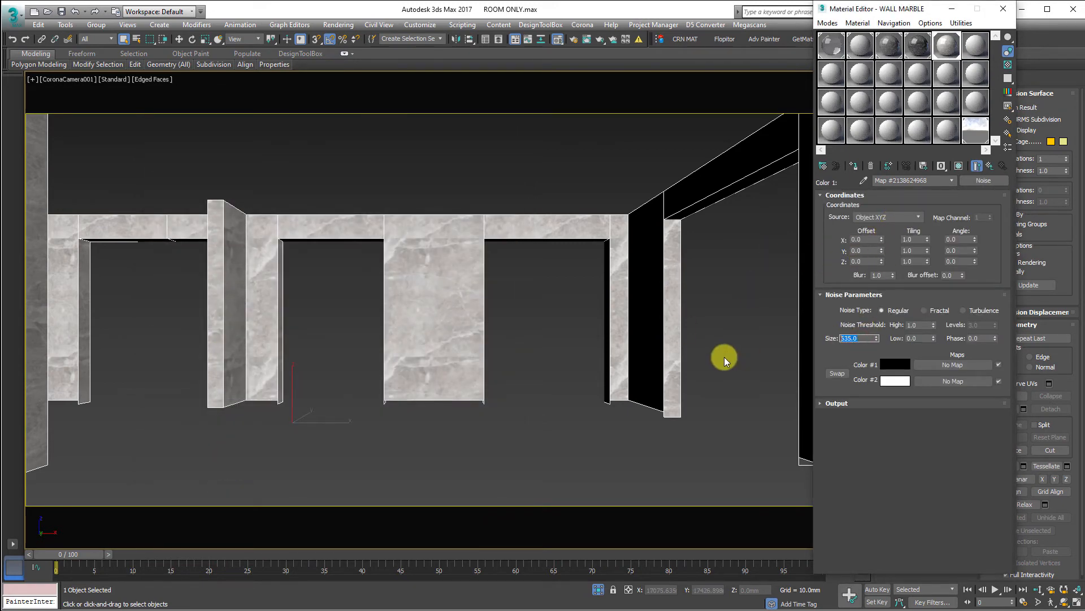
type("1")
key("Return")
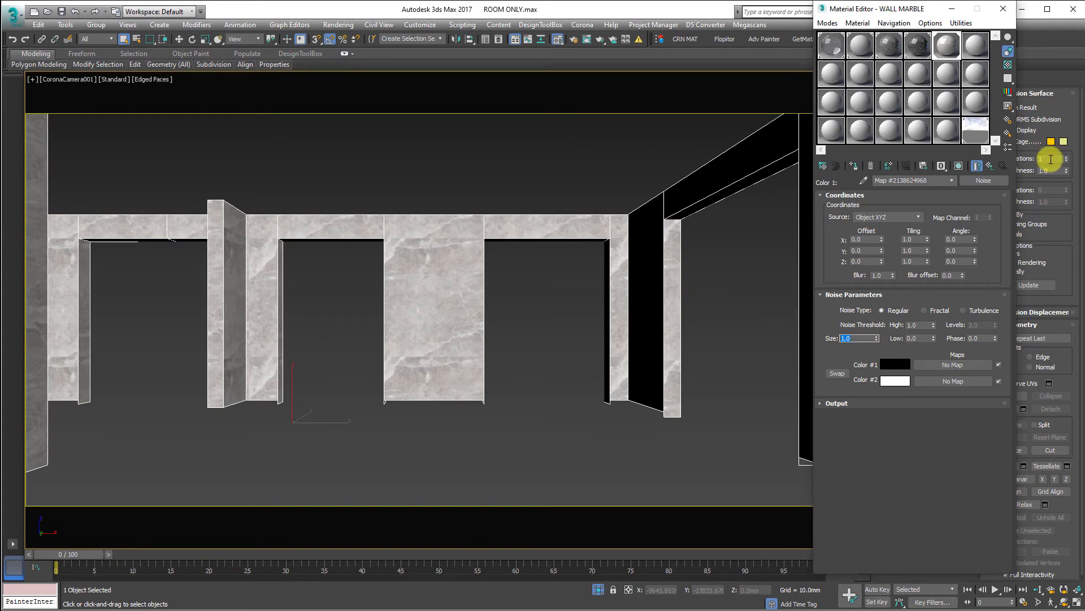
left_click(989, 165)
Step: Put a Noise map with size 500 in Color #2 of the bump Mix map and return to the WALL MARBLE parent material
left_click(972, 242)
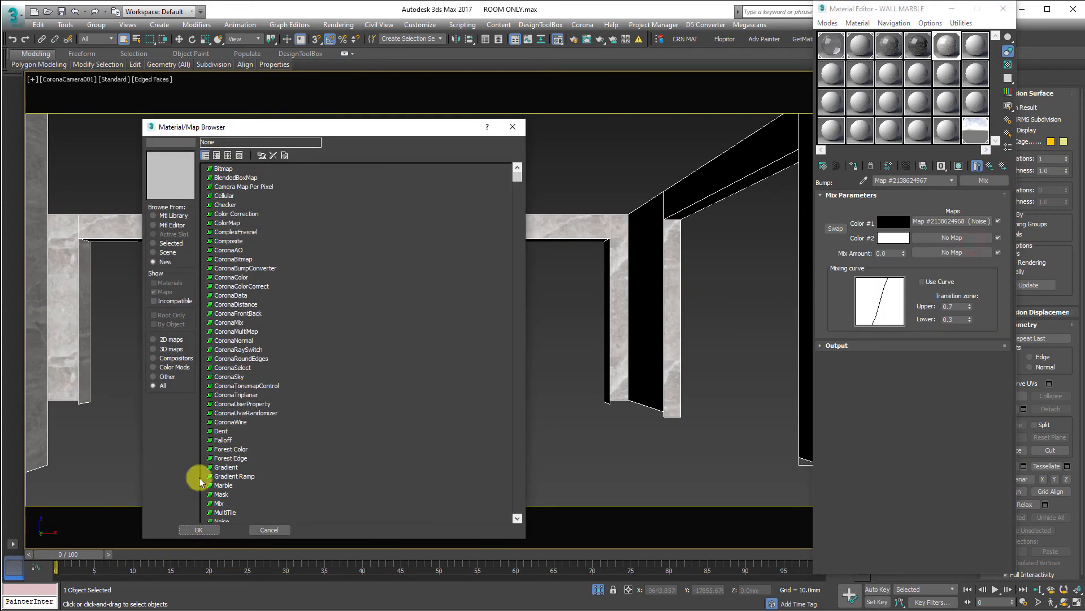
scroll(223, 484, "down", 2)
double_click(224, 471)
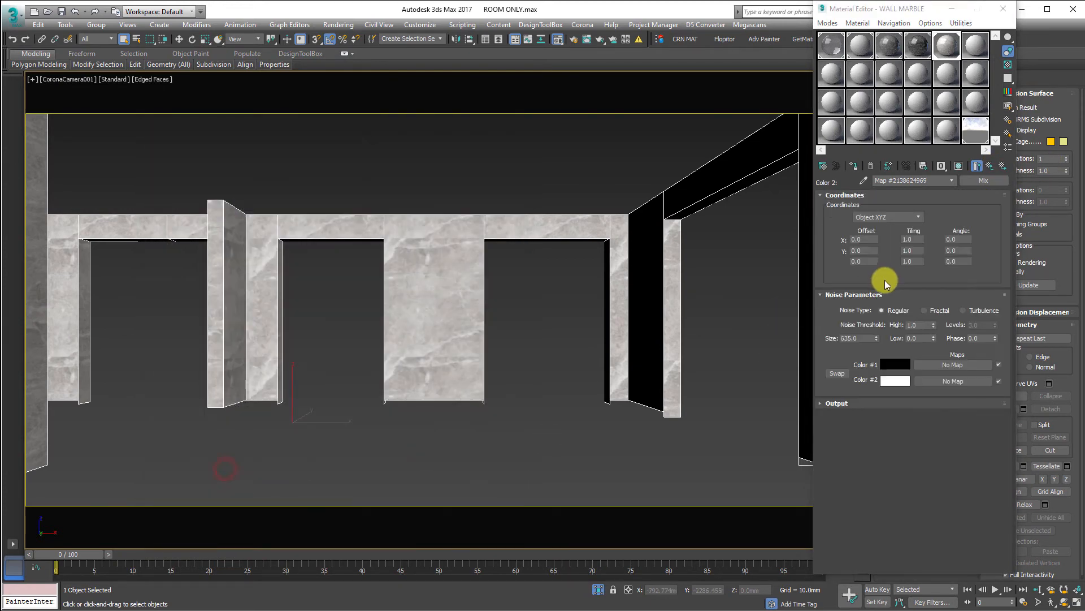
type("500")
key("Return")
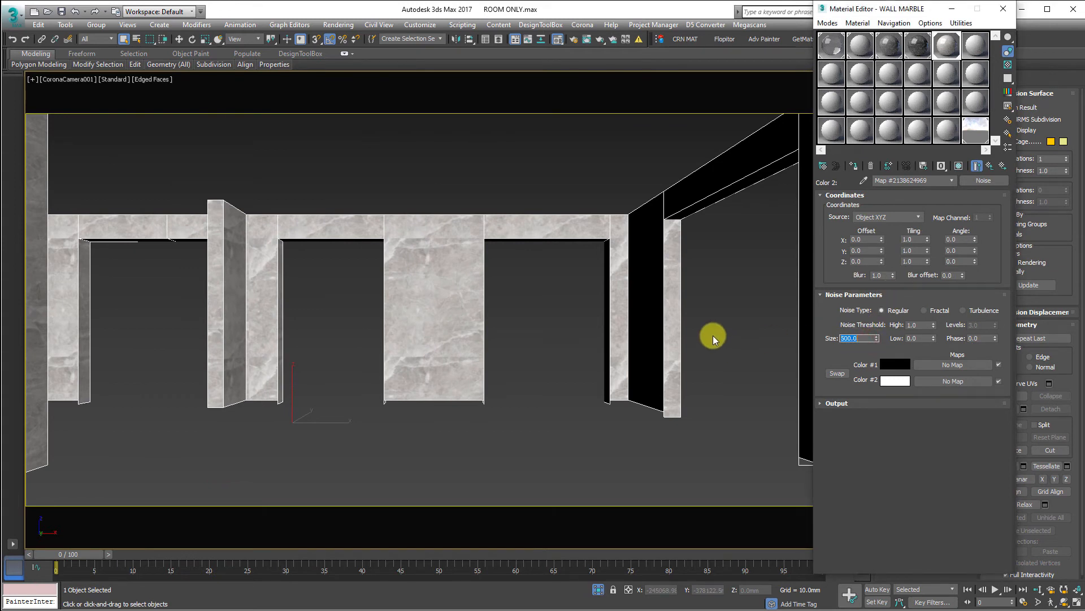
left_click(990, 165)
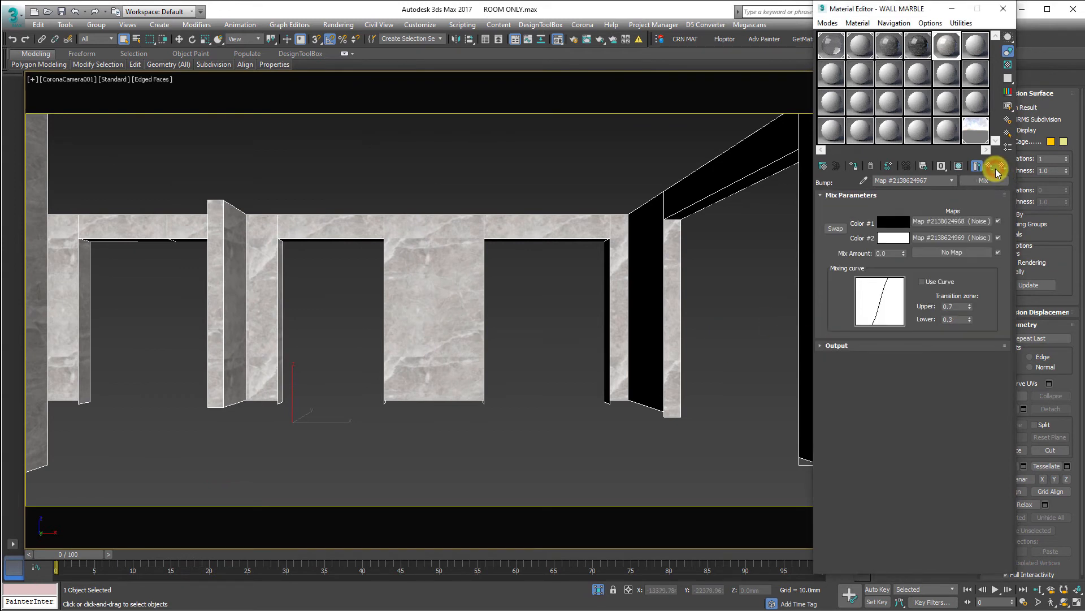
left_click(996, 169)
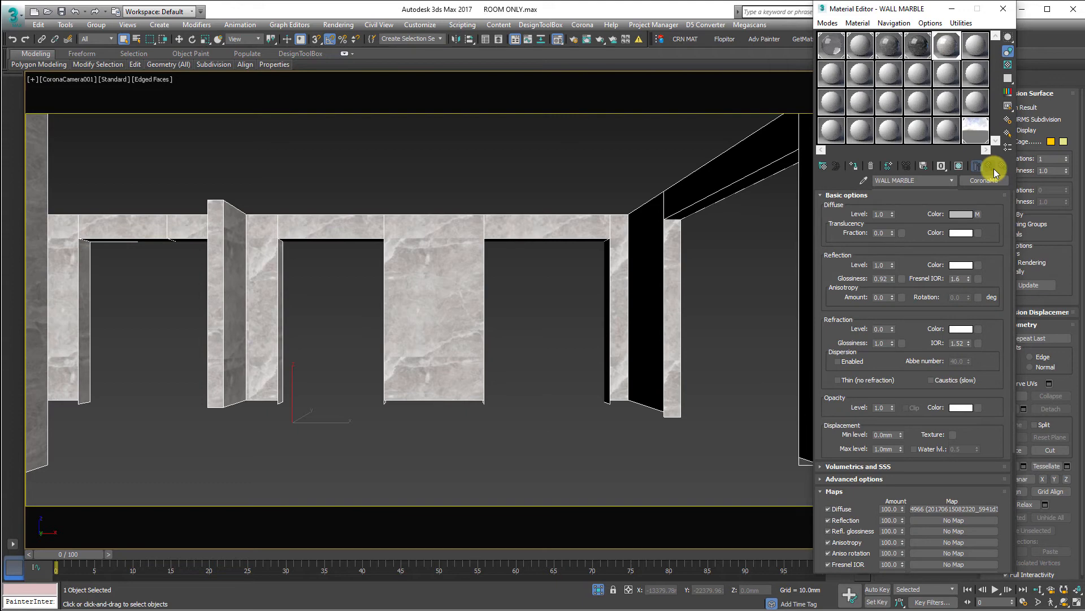
Step: End the wall isolation to bring back the full room, and close the Material Editor
right_click(592, 156)
left_click(621, 74)
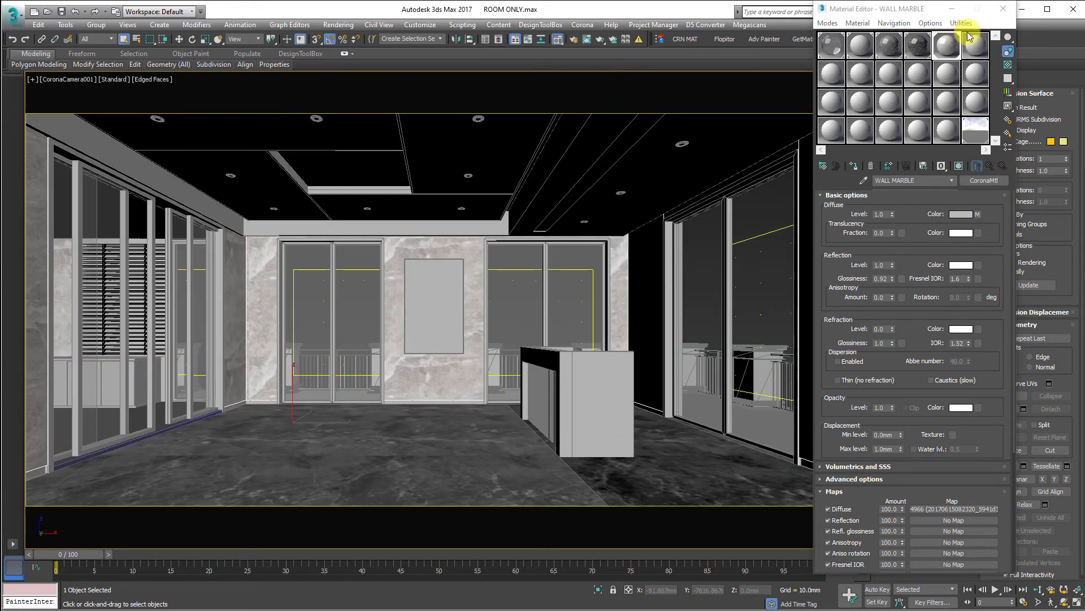
left_click(1003, 9)
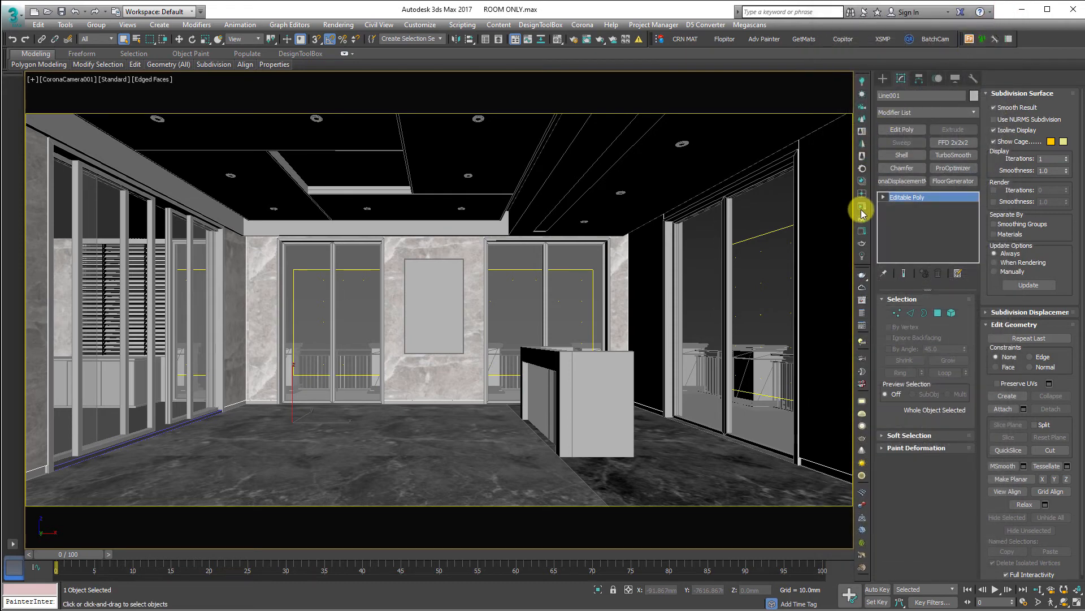
Step: Run a Corona interactive render of the room with the wall marble, check its render statistics, and stop it
left_click(862, 207)
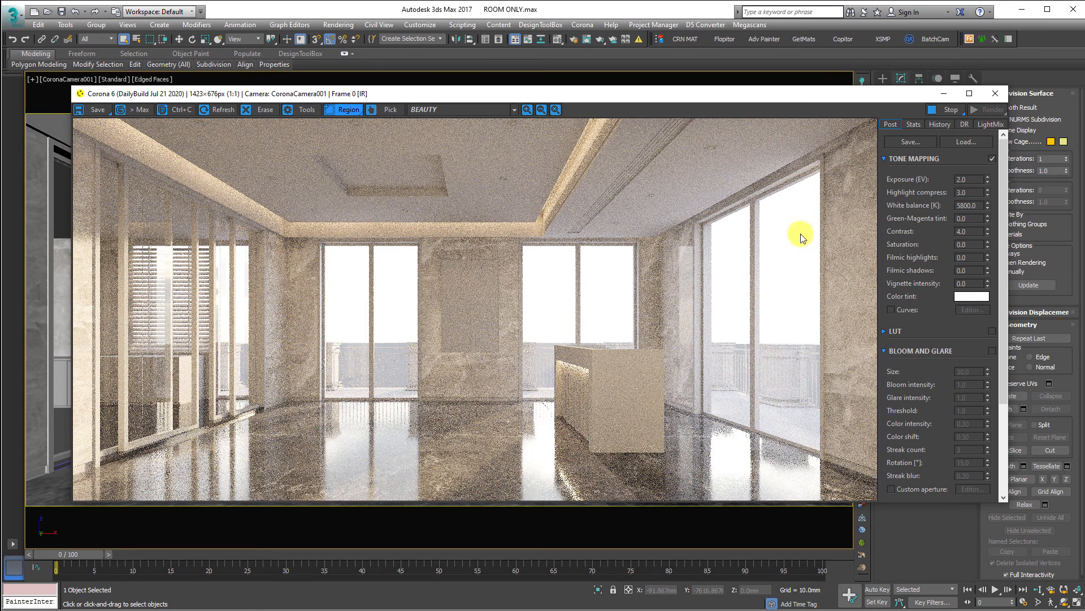
left_click(913, 124)
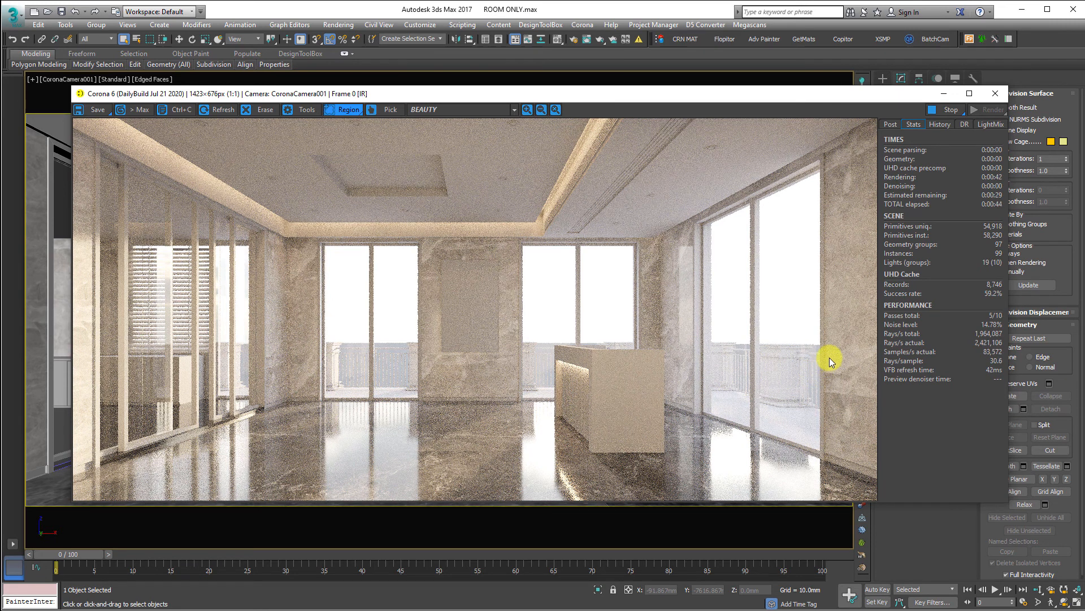
left_click(946, 112)
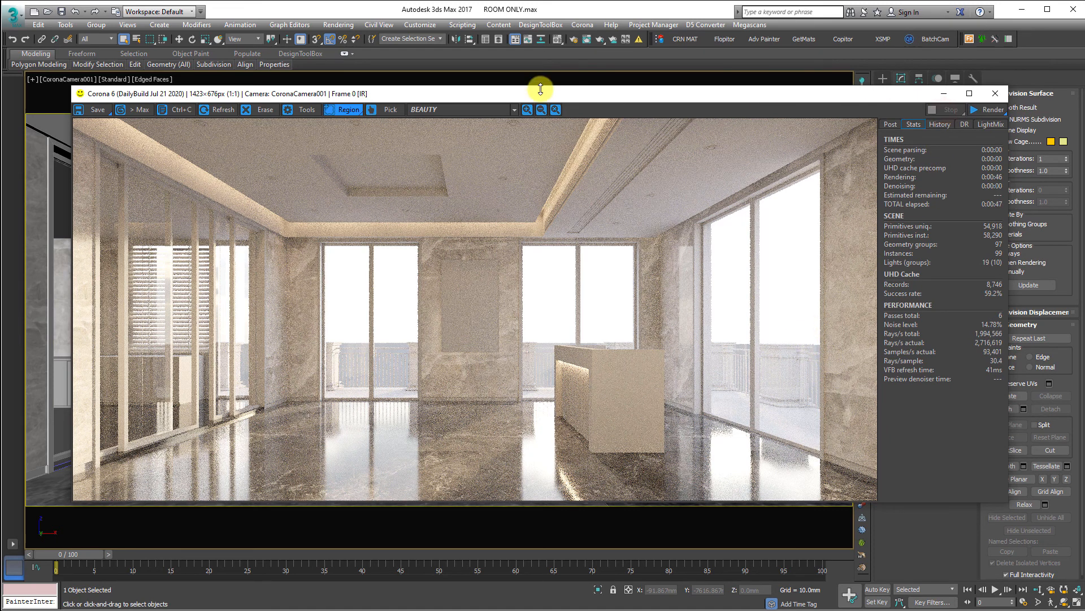